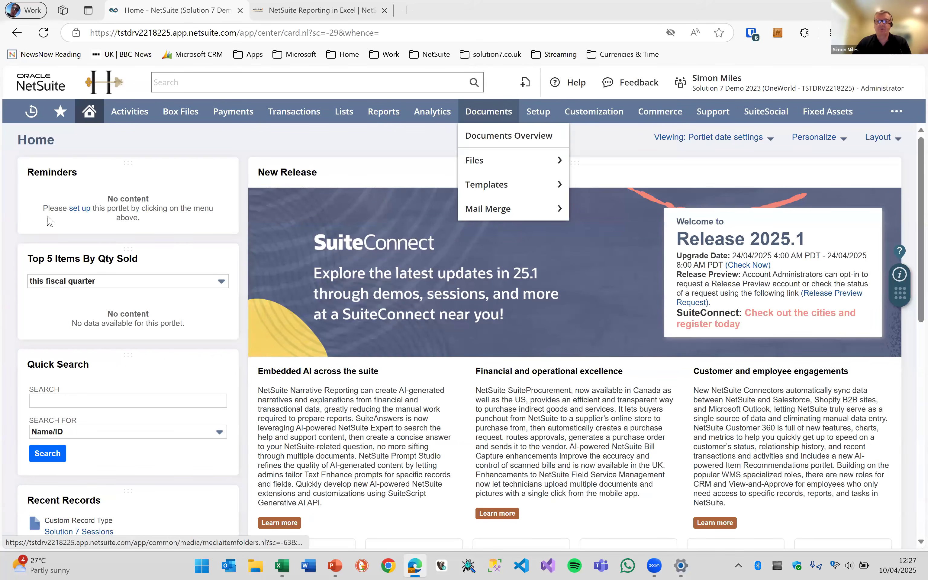
Go to the account's Enable Features page under Setup > Company
mouse_move(538, 112)
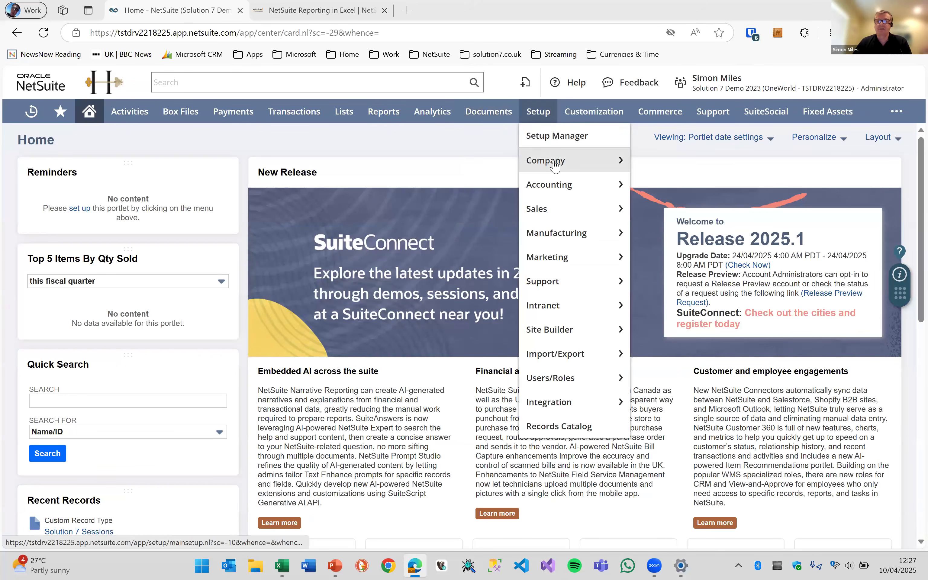
mouse_move(555, 165)
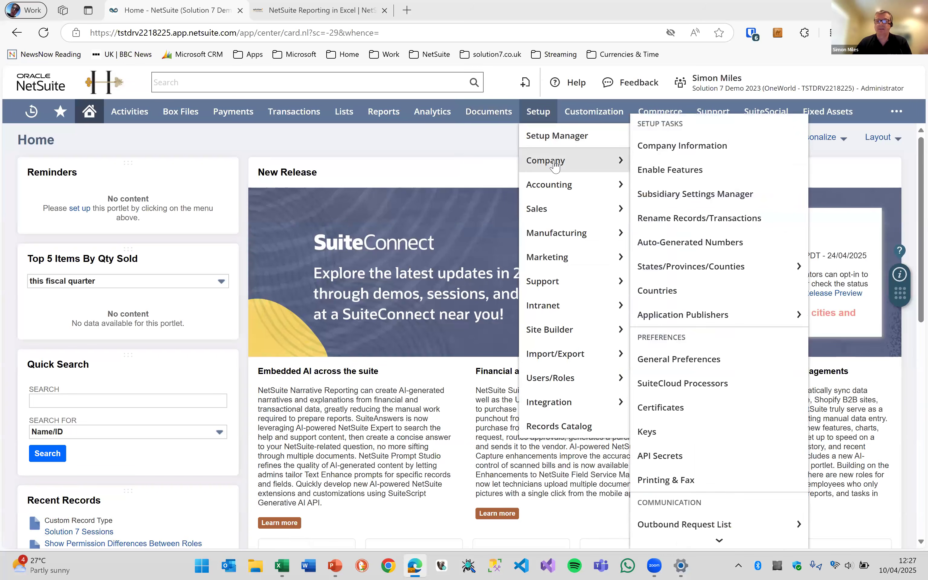
left_click(728, 173)
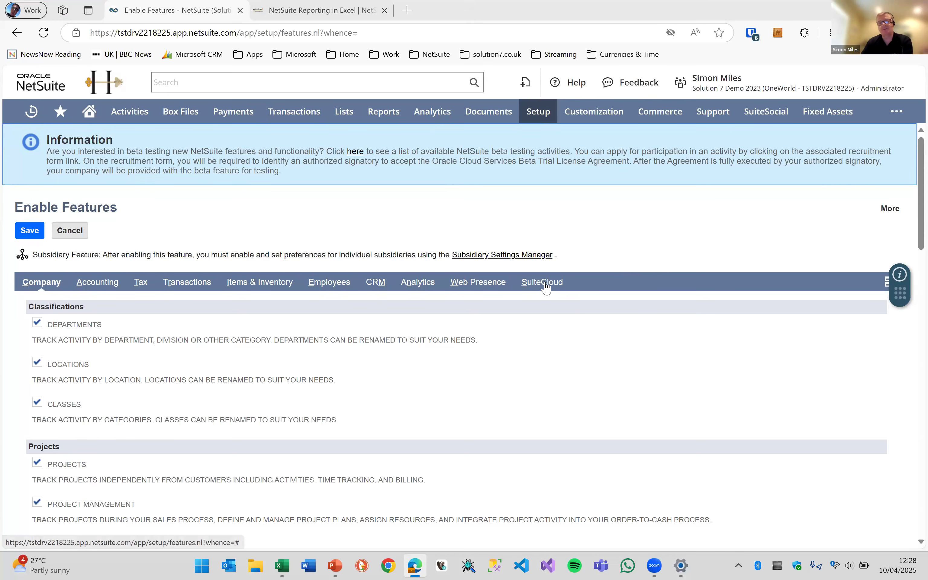
On the SuiteCloud features, confirm Token-Based Authentication is ticked under Manage Authentication
left_click(545, 287)
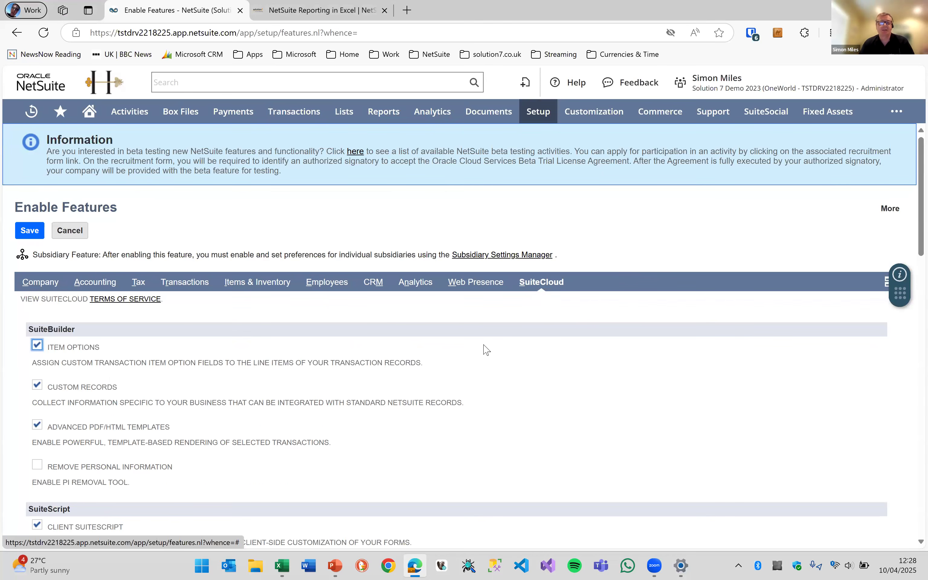
scroll(389, 302, "down", 2)
scroll(394, 303, "down", 10)
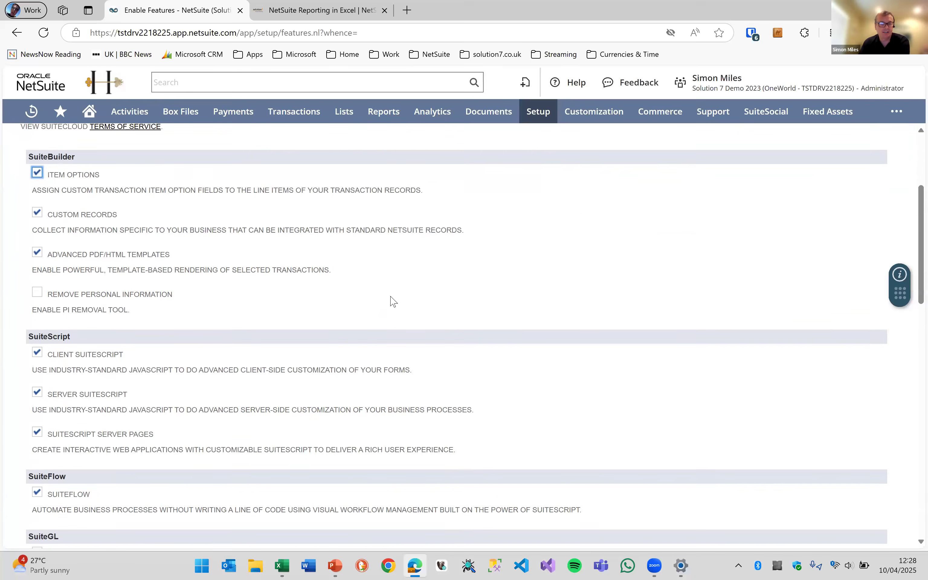
scroll(395, 304, "down", 7)
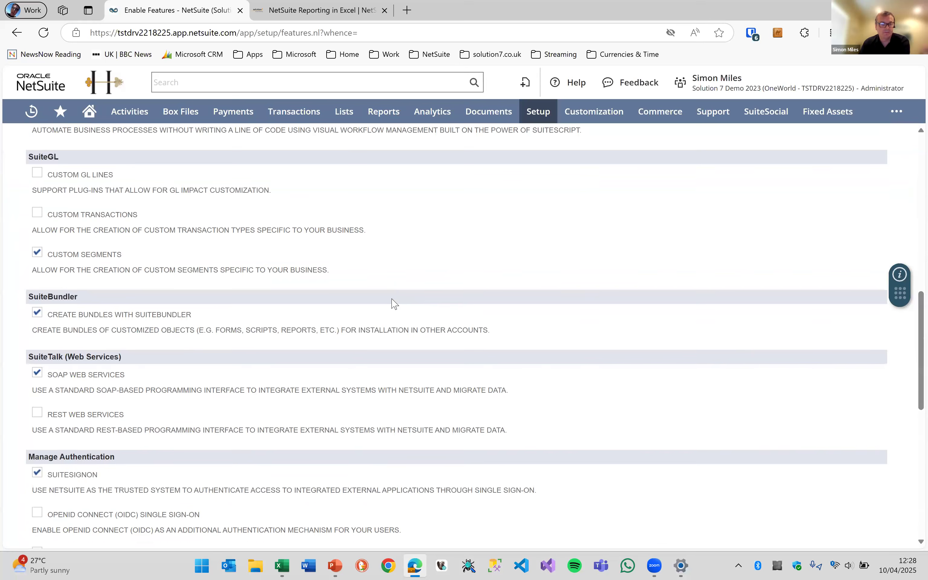
scroll(394, 307, "down", 2)
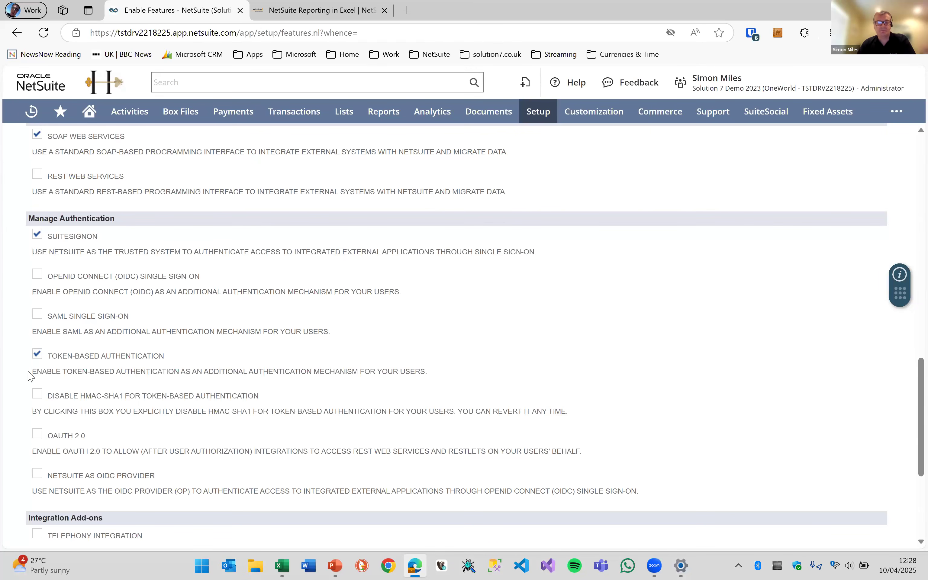
key("alt+Tab")
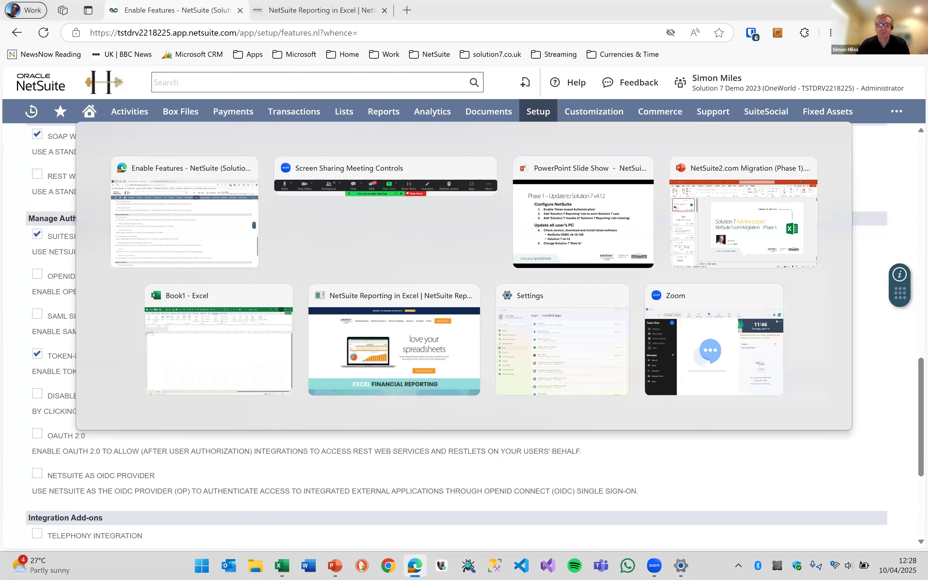
key("alt+Tab")
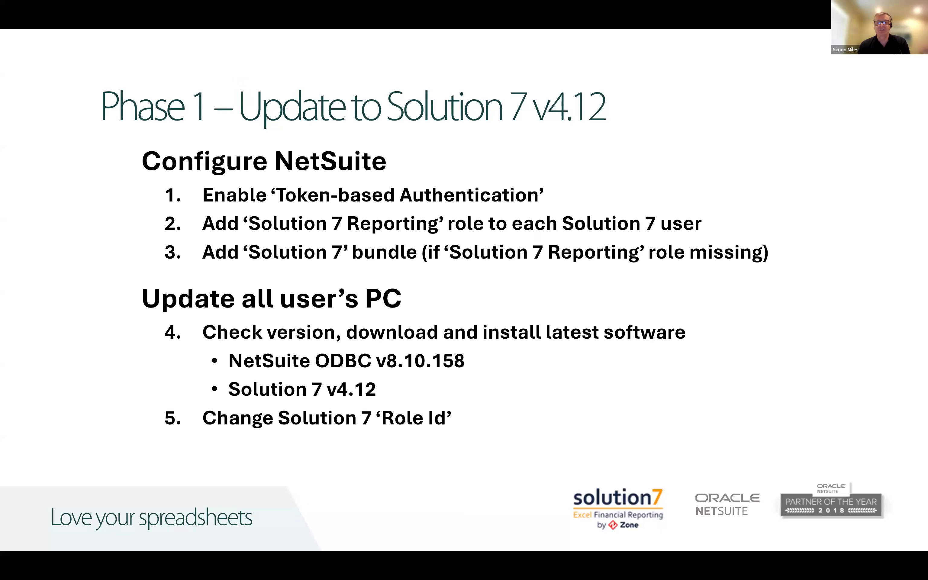
key("alt+Tab")
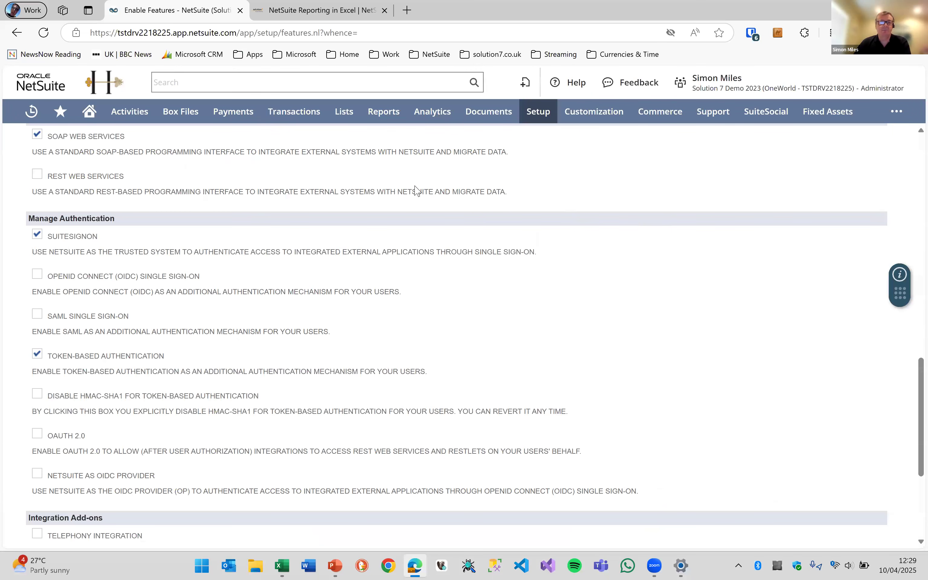
Search globally for the administrator's own name and open their employee record in edit mode
left_click(195, 89)
type("simon ")
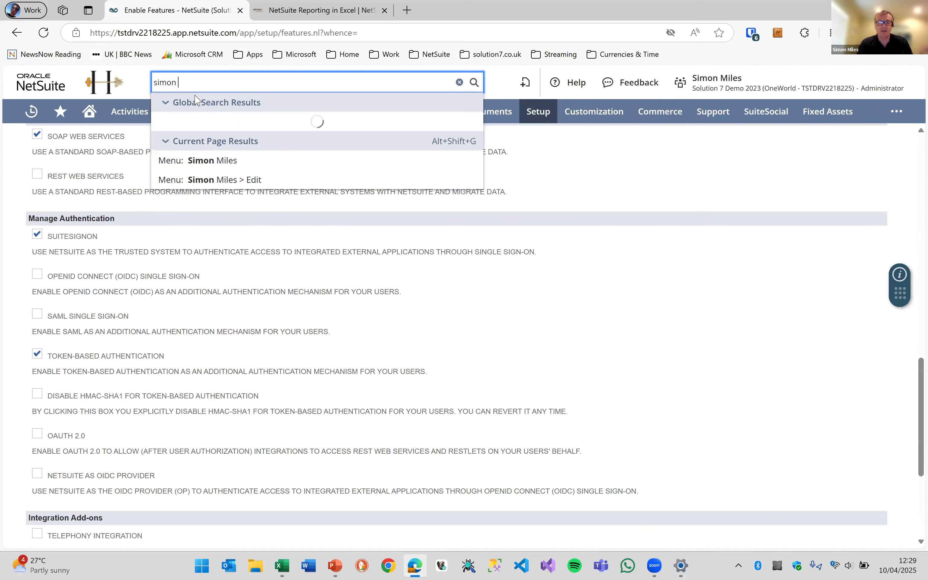
type("miles")
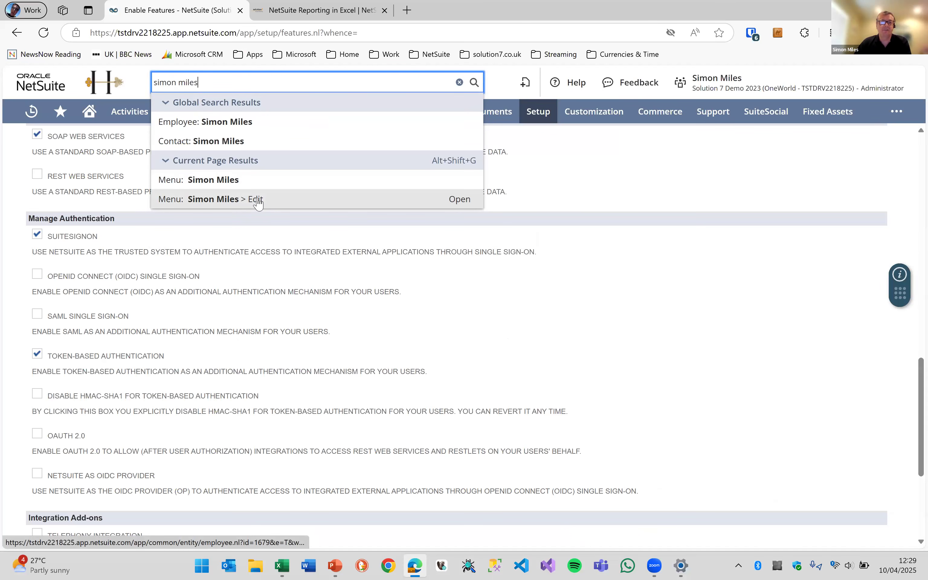
left_click(256, 203)
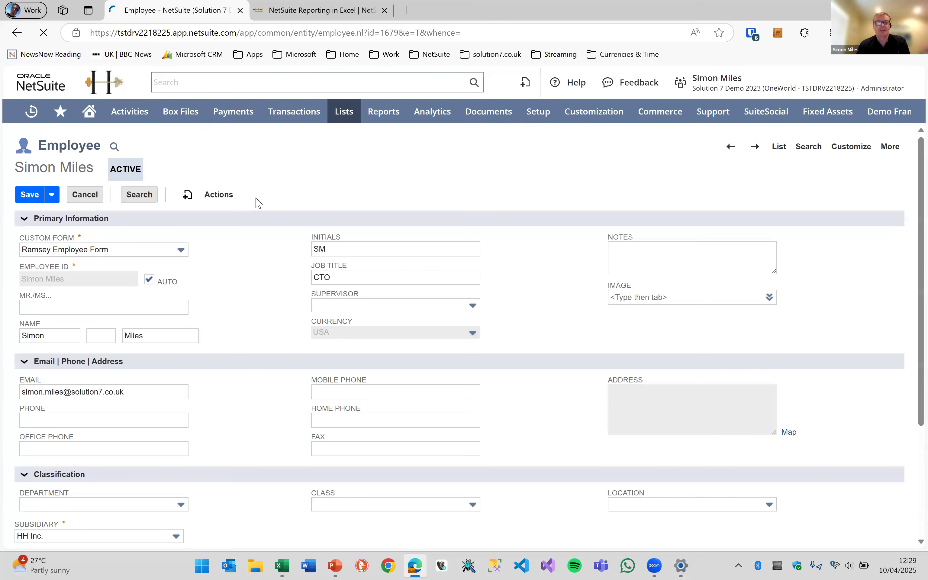
On the Access subtab, start a new role line and jump to roles beginning with S
scroll(288, 274, "down", 1)
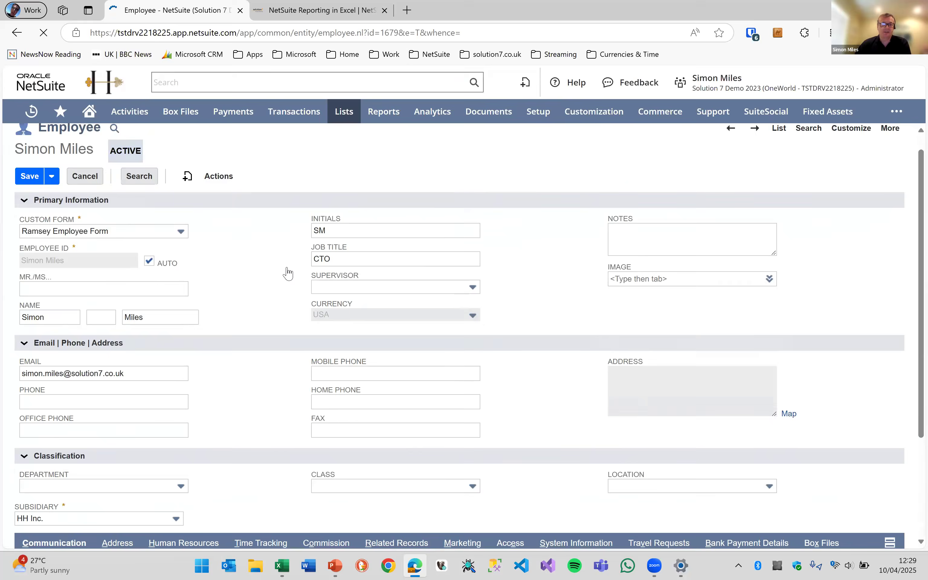
scroll(288, 274, "down", 5)
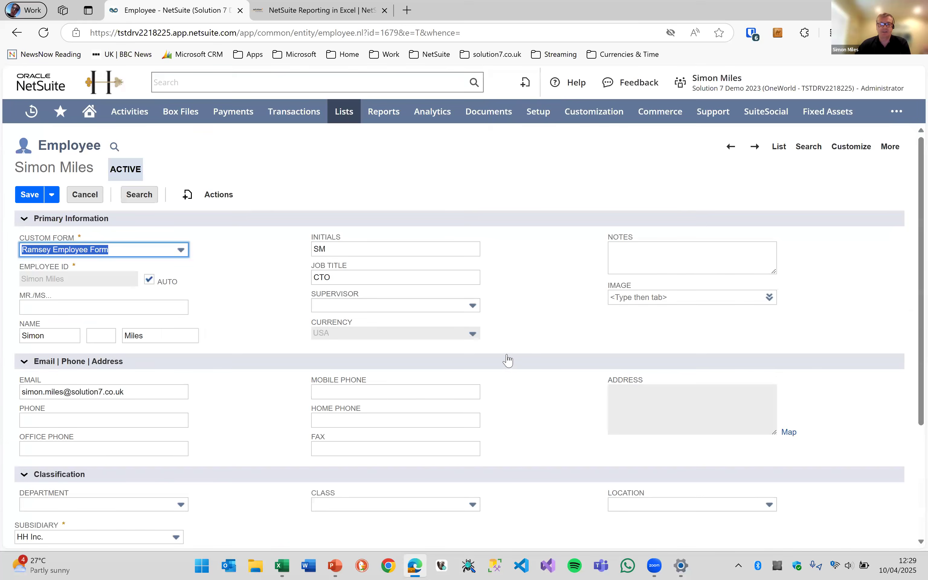
scroll(508, 361, "down", 4)
left_click(507, 400)
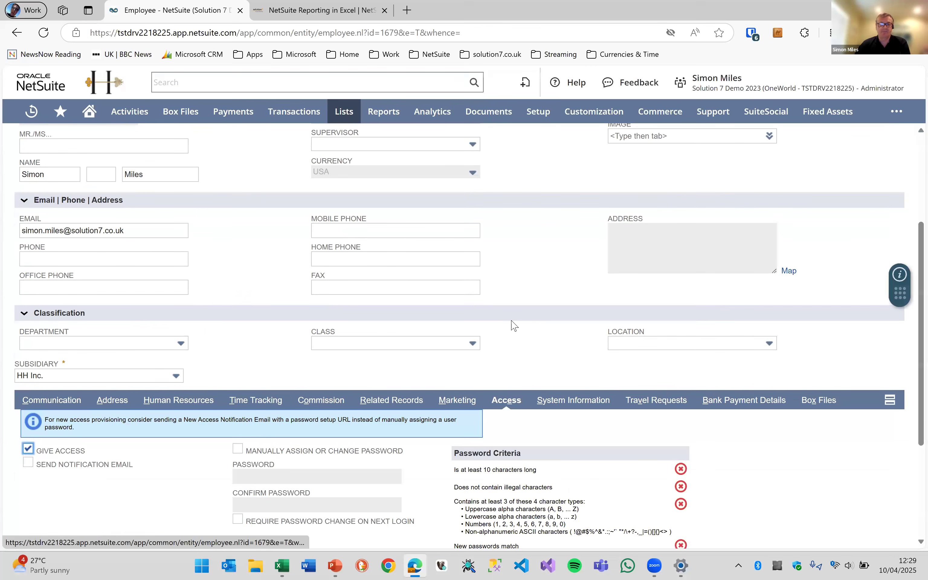
scroll(513, 325, "down", 4)
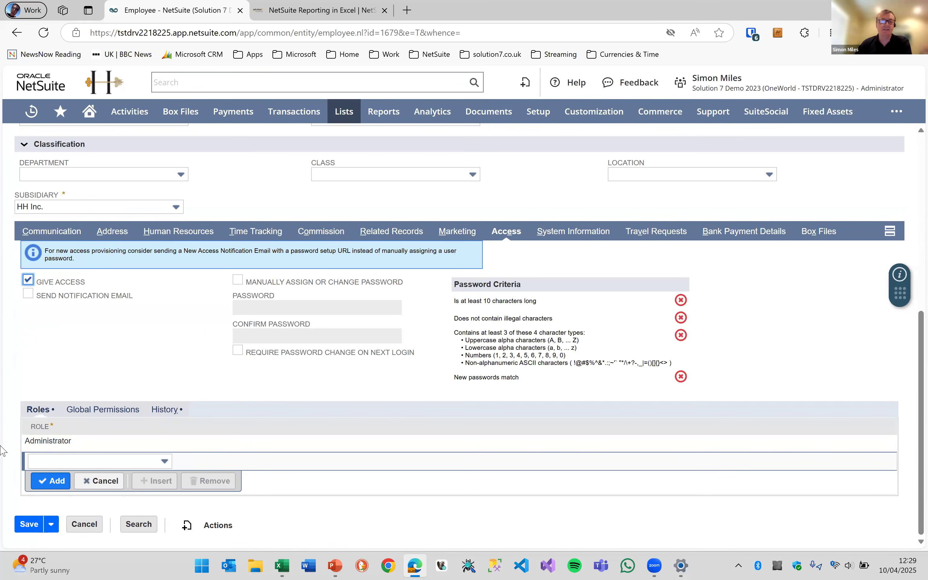
left_click(164, 462)
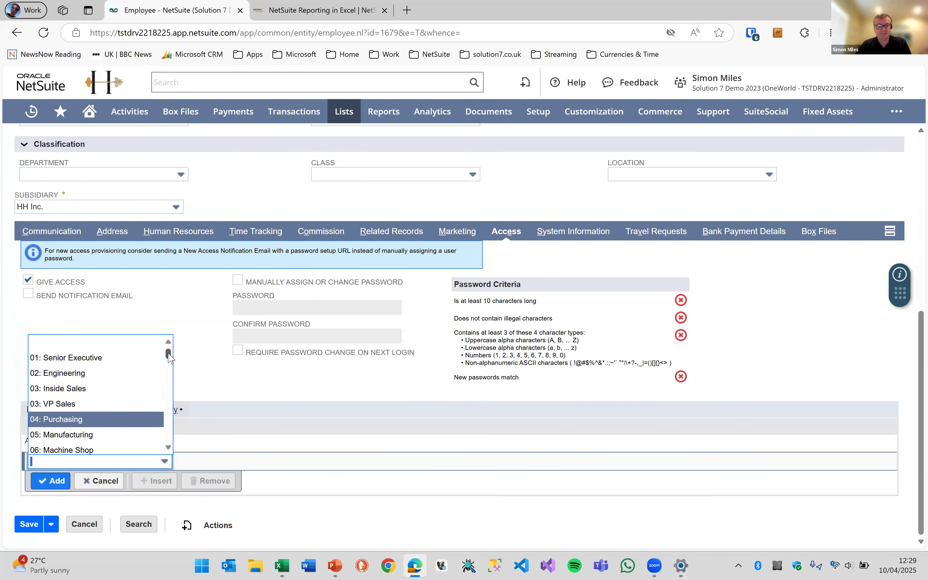
key("s")
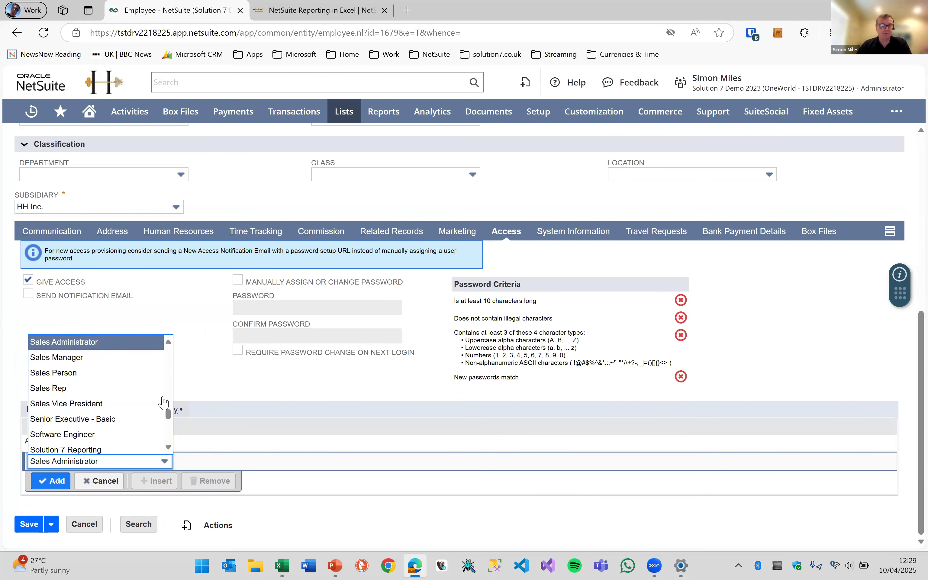
scroll(126, 426, "down", 1)
scroll(127, 425, "down", 1)
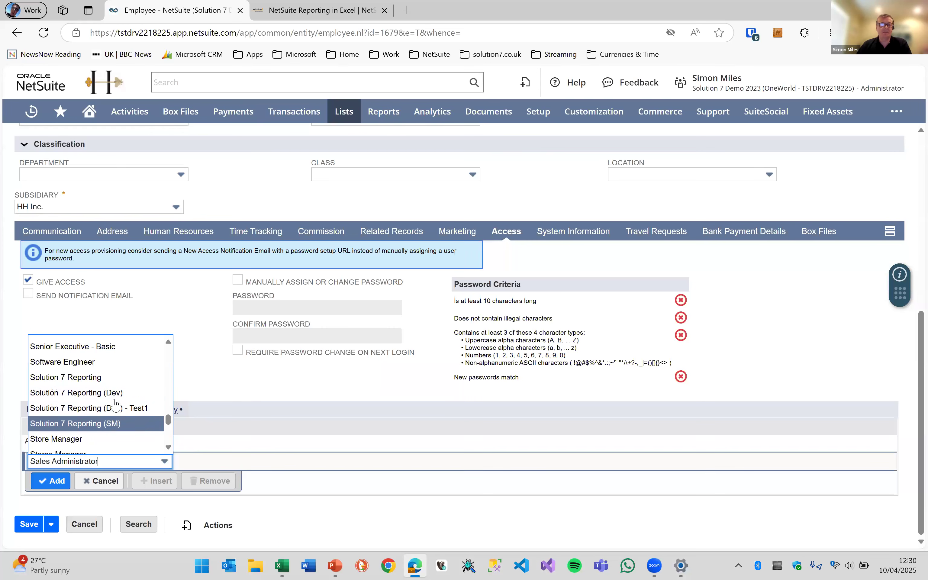
Select Solution 7 Reporting as the new role line's role
left_click(84, 379)
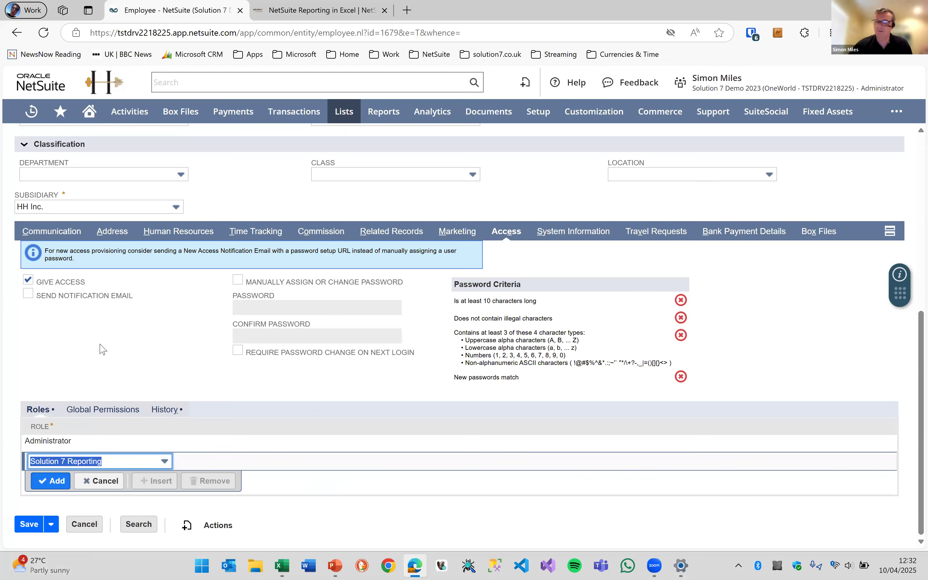
Add the Solution 7 Reporting role line and save the employee record, cancelling the resubmit prompt
left_click(101, 341)
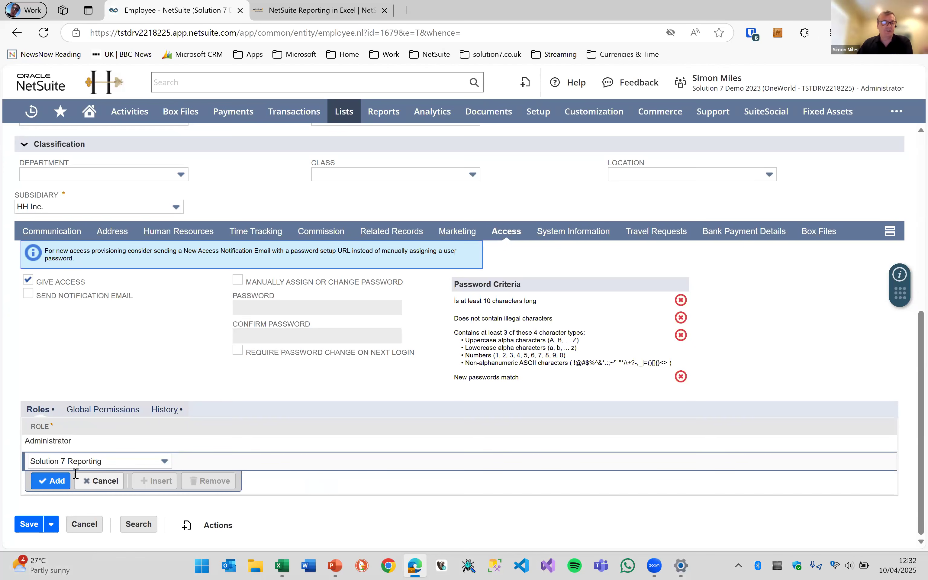
left_click(26, 526)
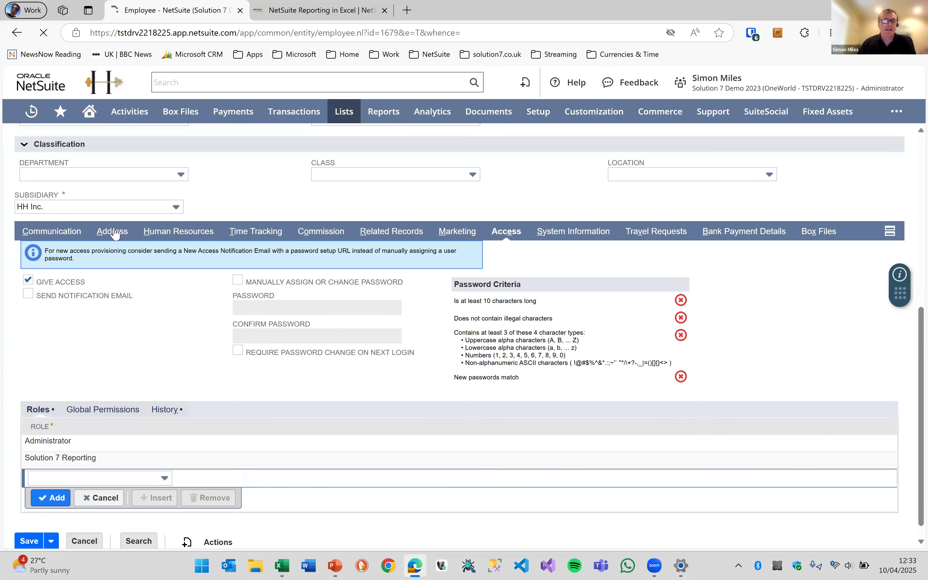
scroll(58, 455, "down", 2)
left_click(29, 529)
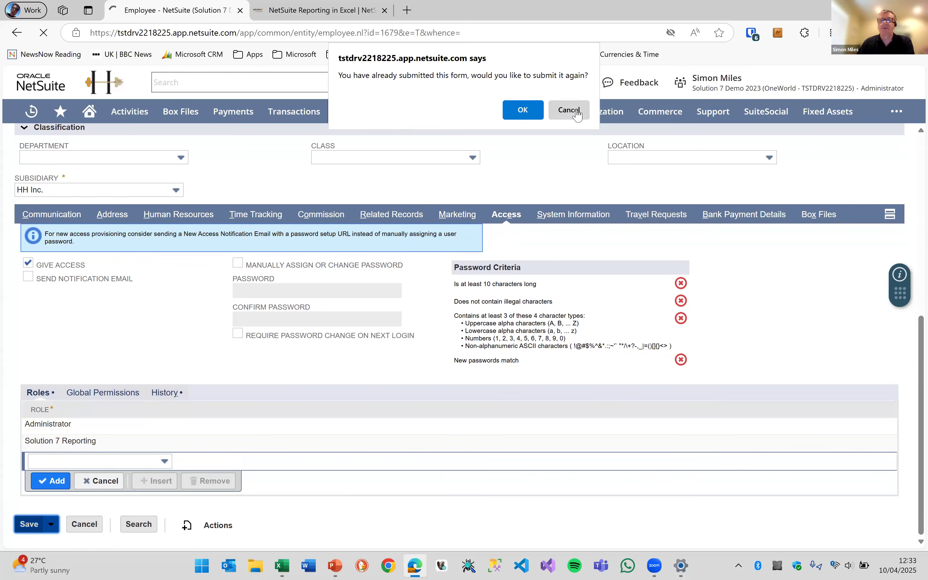
left_click(569, 110)
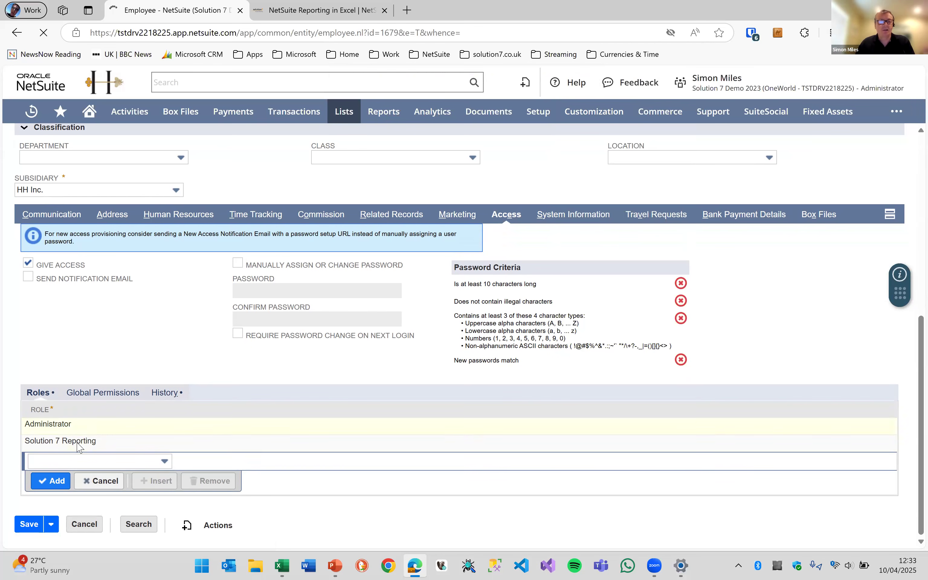
left_click_drag(111, 446, 13, 448)
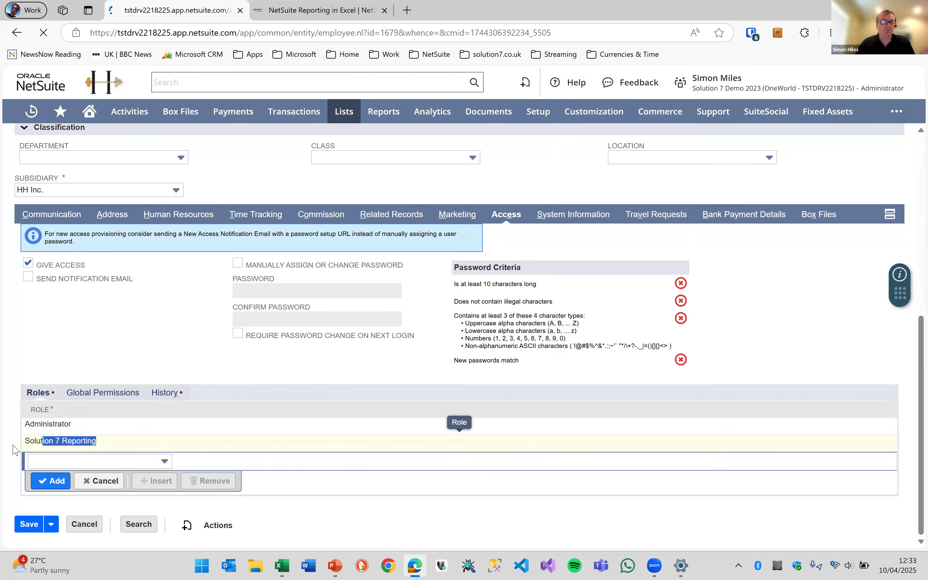
scroll(210, 406, "down", 4)
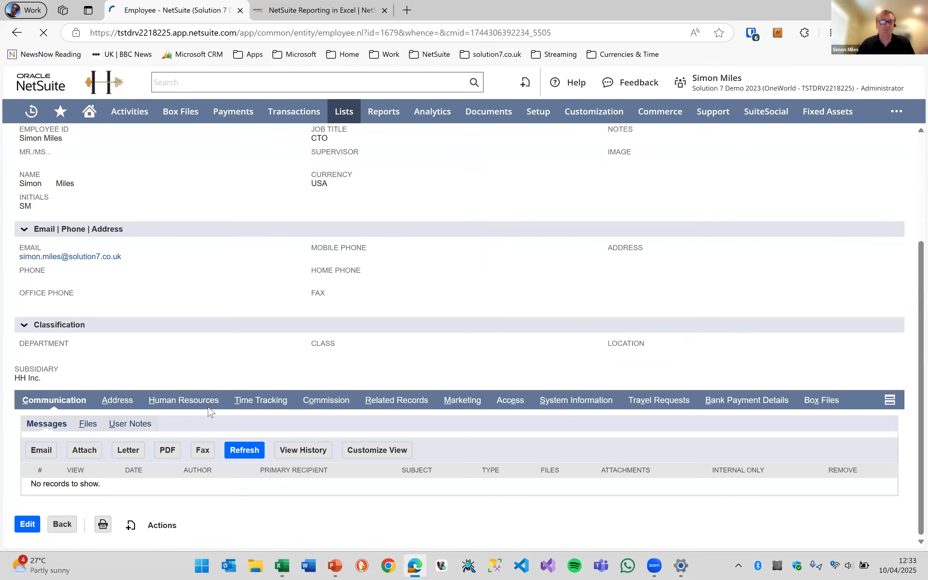
Check the saved Access roles, then go to Customization > SuiteBundler > Search & Install Bundles
left_click(504, 401)
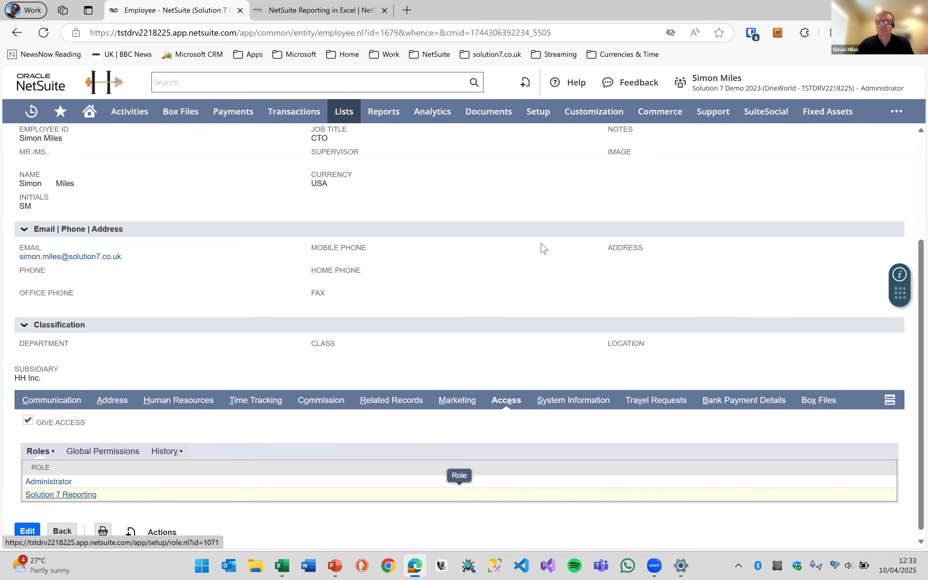
mouse_move(593, 114)
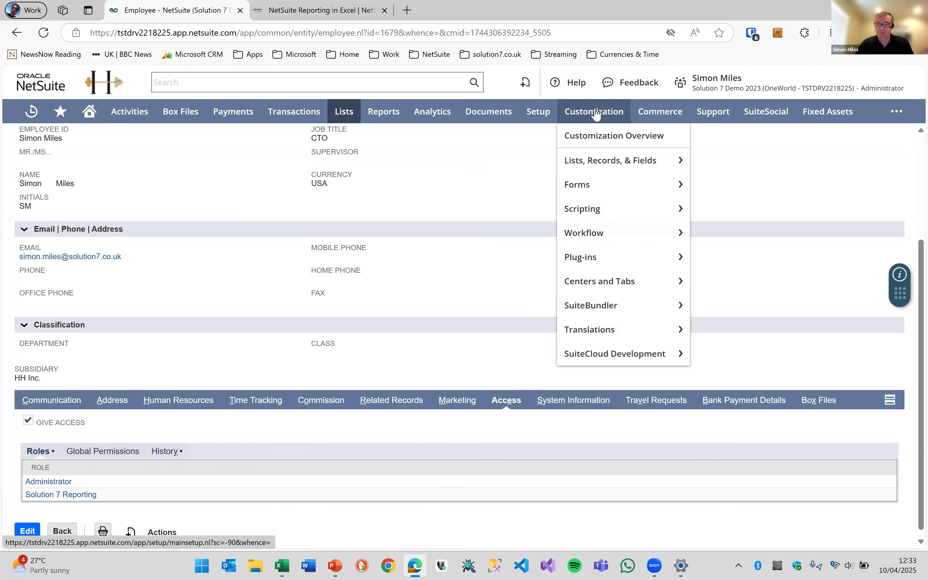
left_click(584, 309)
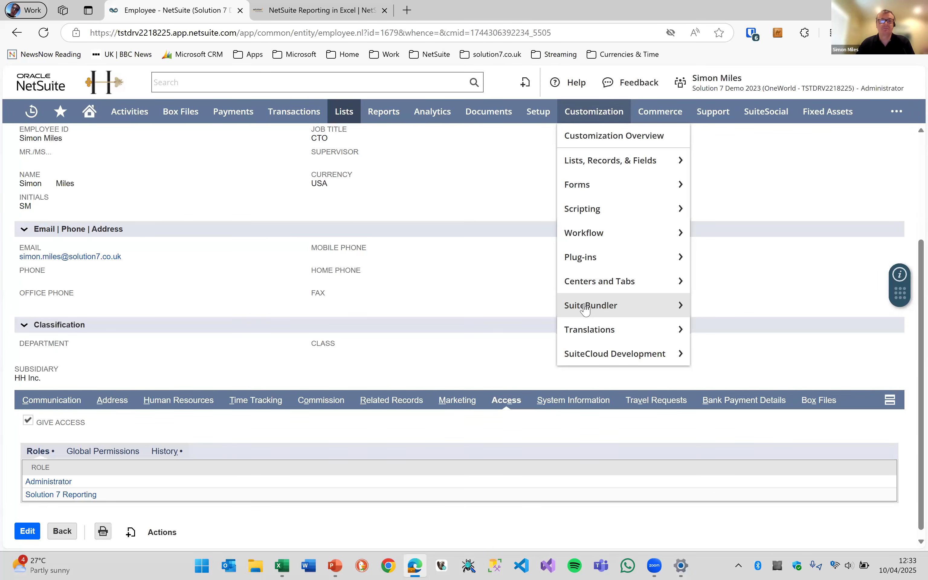
mouse_move(618, 307)
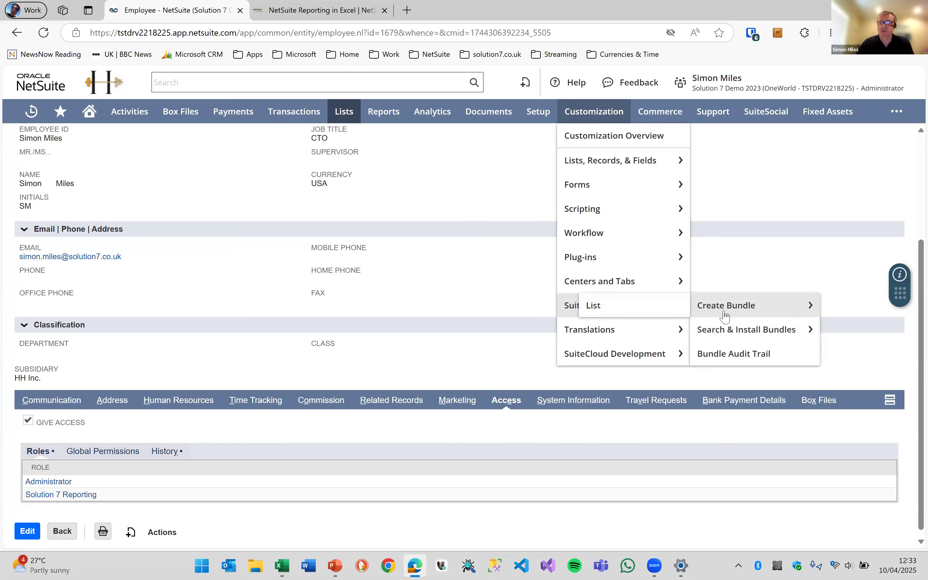
left_click(733, 333)
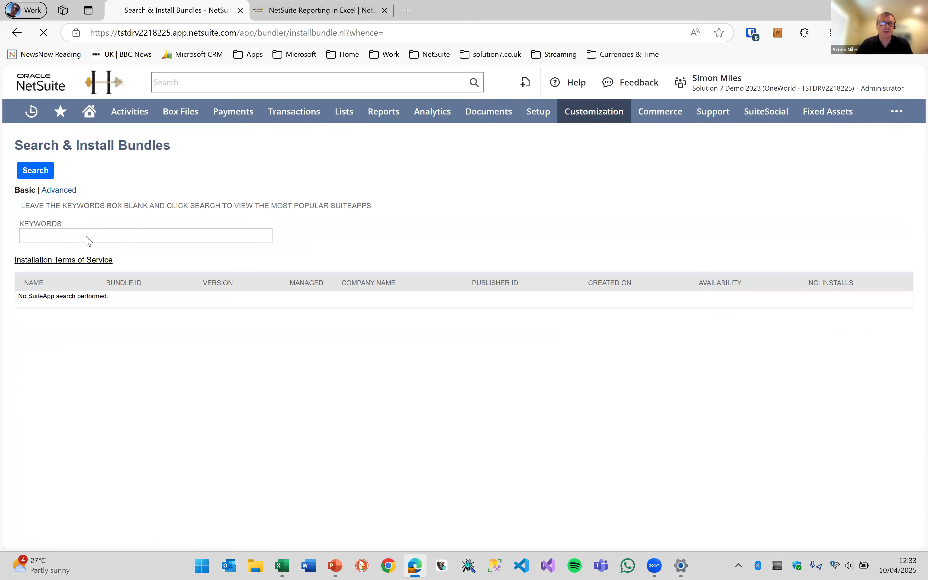
Search bundles for 'excel' and open the Solution 7 - Excel Financial Reporting bundle details
left_click(66, 236)
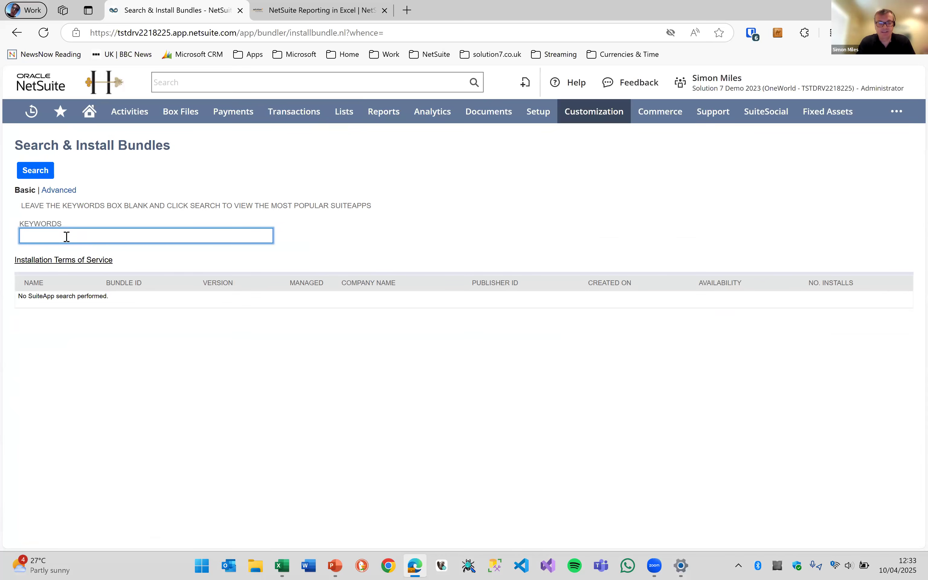
type("excel")
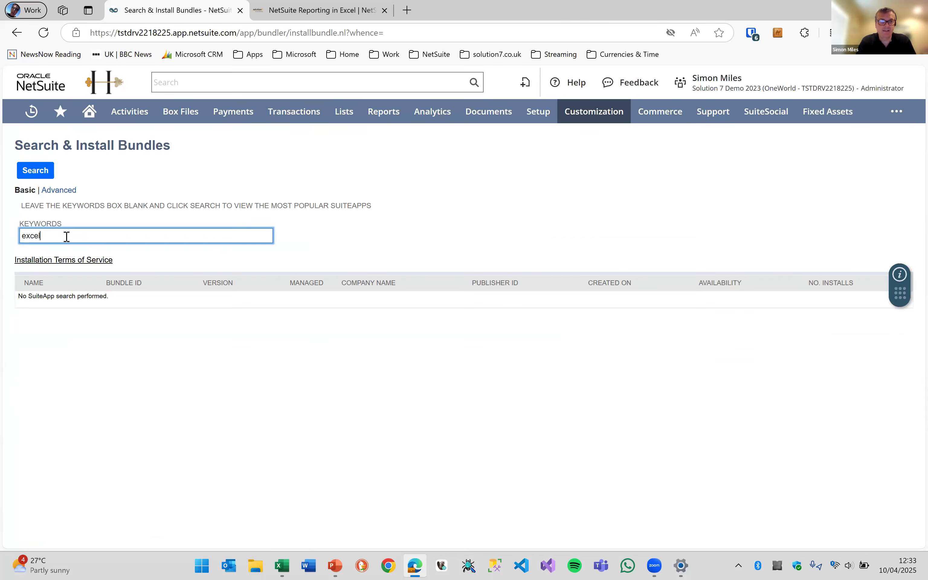
key("Return")
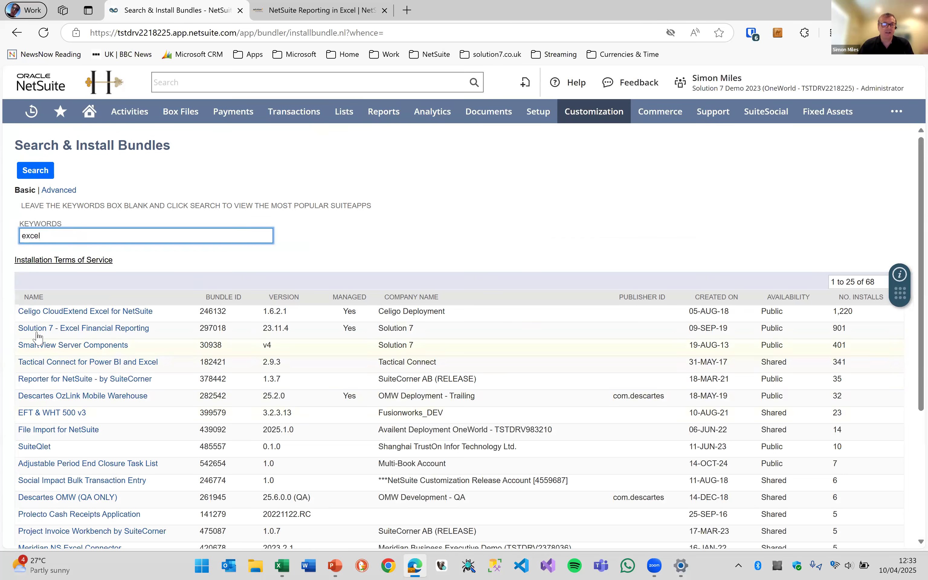
left_click(84, 329)
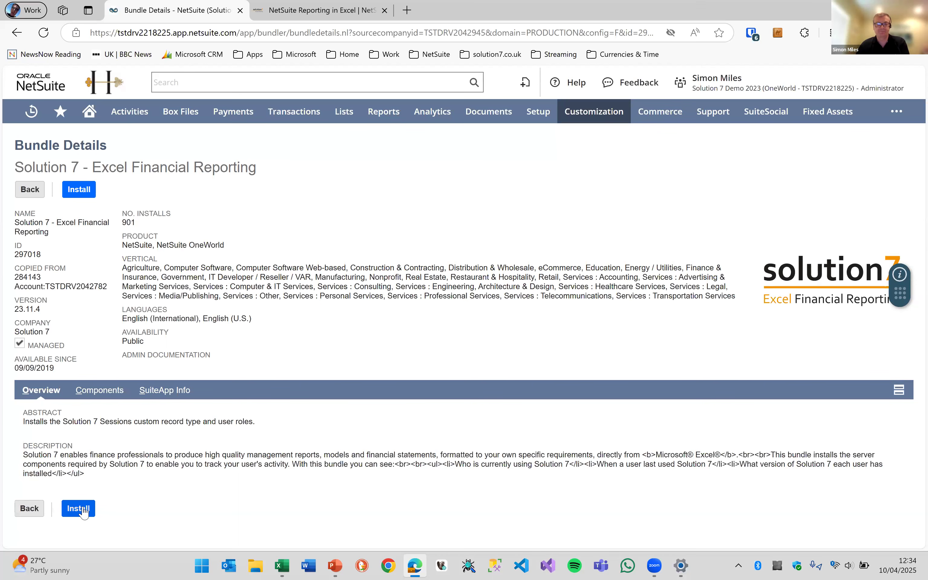
Switch back to the Phase 1 update slide in the PowerPoint slide show
key("alt+Tab")
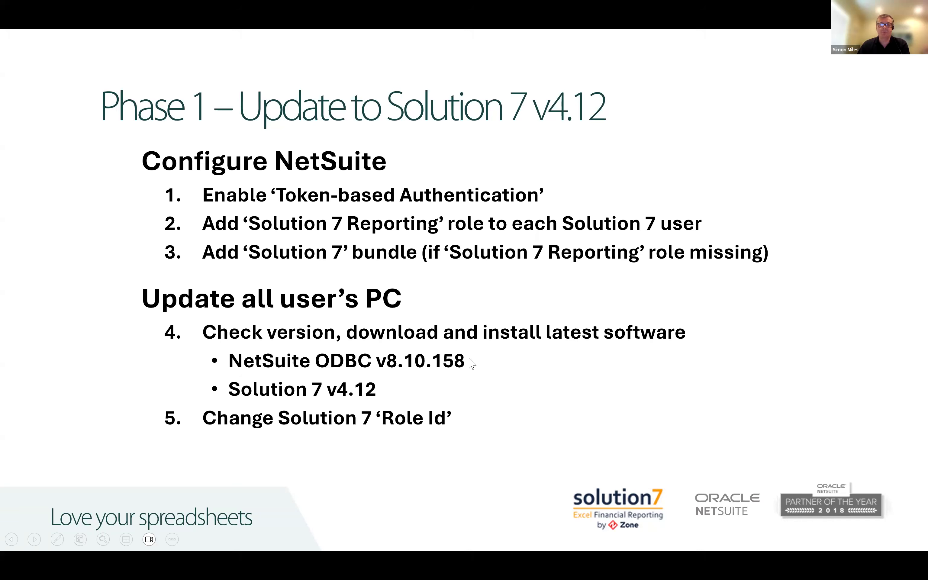
Scroll Installed apps to Solution 7 4.11.9181.9499 and the 8.10.143.0 SuiteAnalytics Connect ODBC drivers
key("alt+Tab")
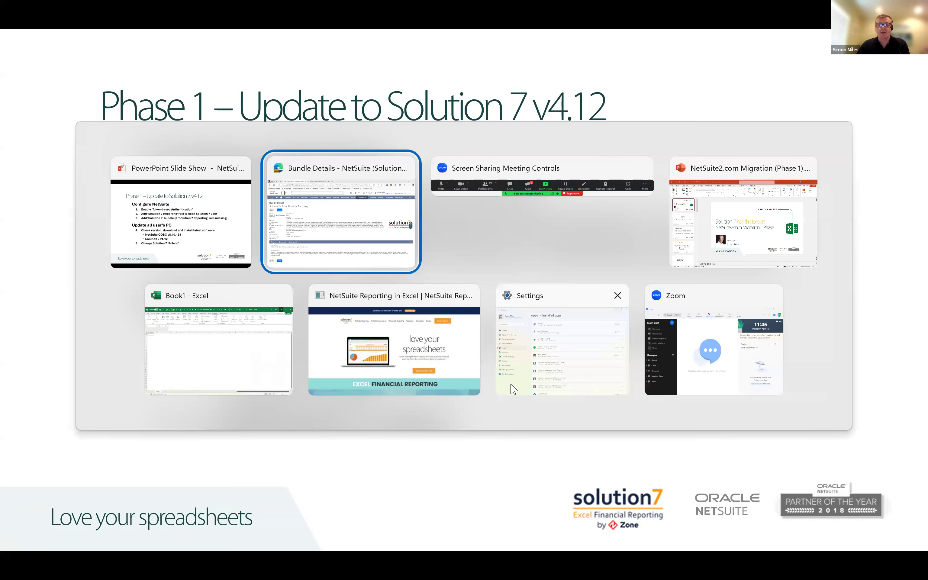
key("alt+Tab")
key("alt+Tab")
key("alt+Tab")
key("alt+Tab")
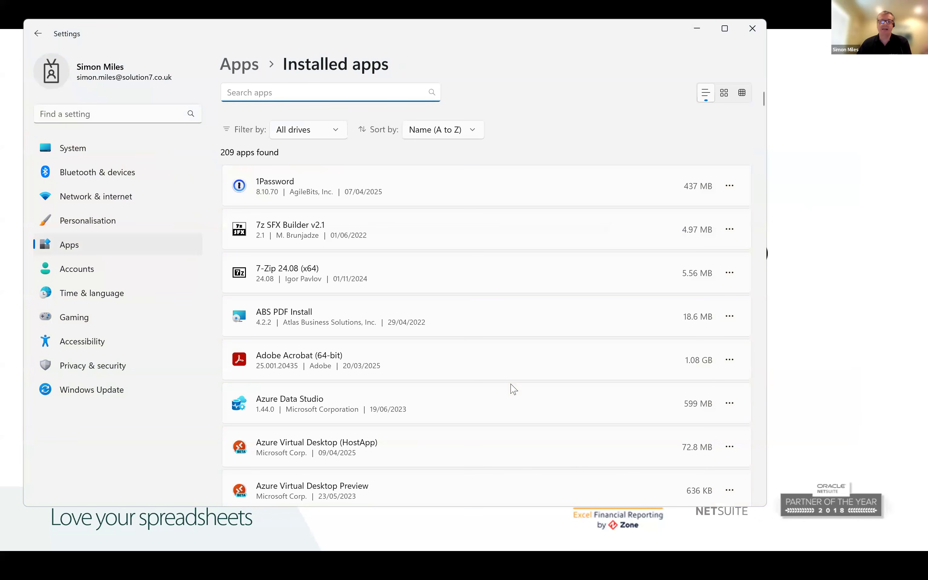
left_click_drag(763, 99, 764, 404)
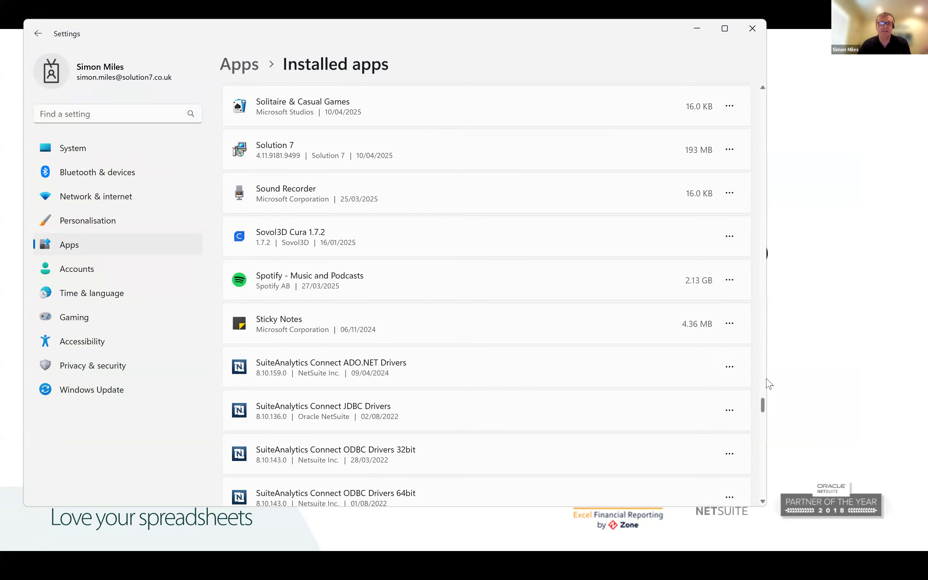
left_click(763, 501)
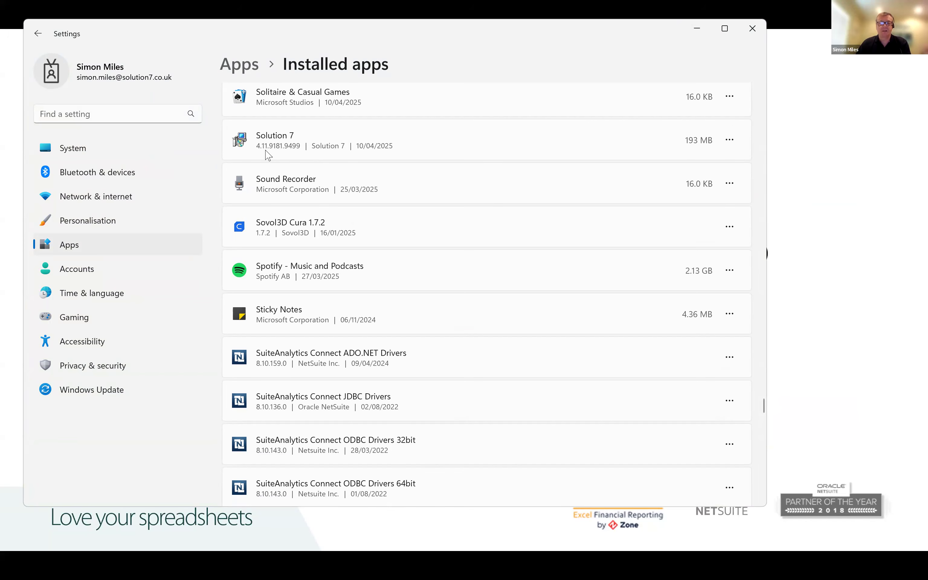
key("alt+Tab")
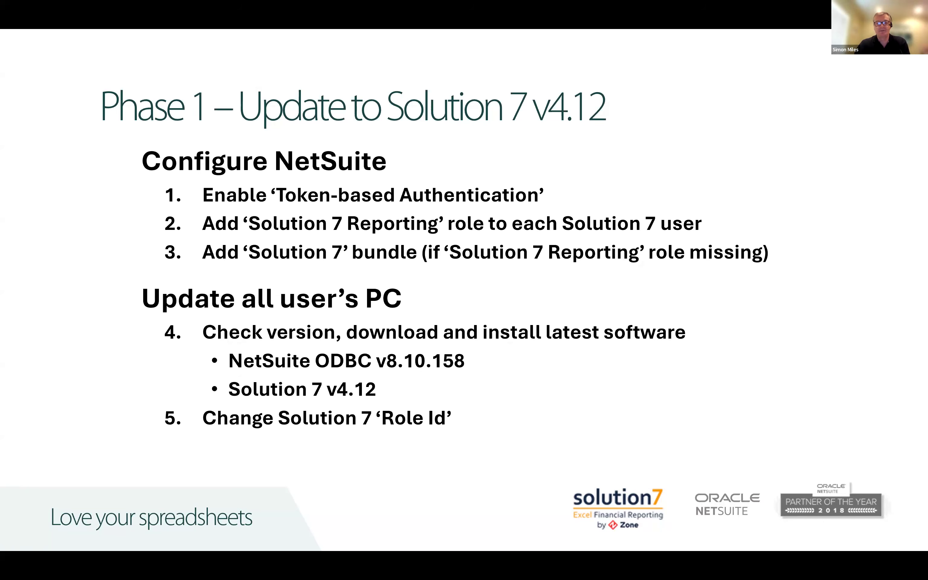
key("alt+Tab")
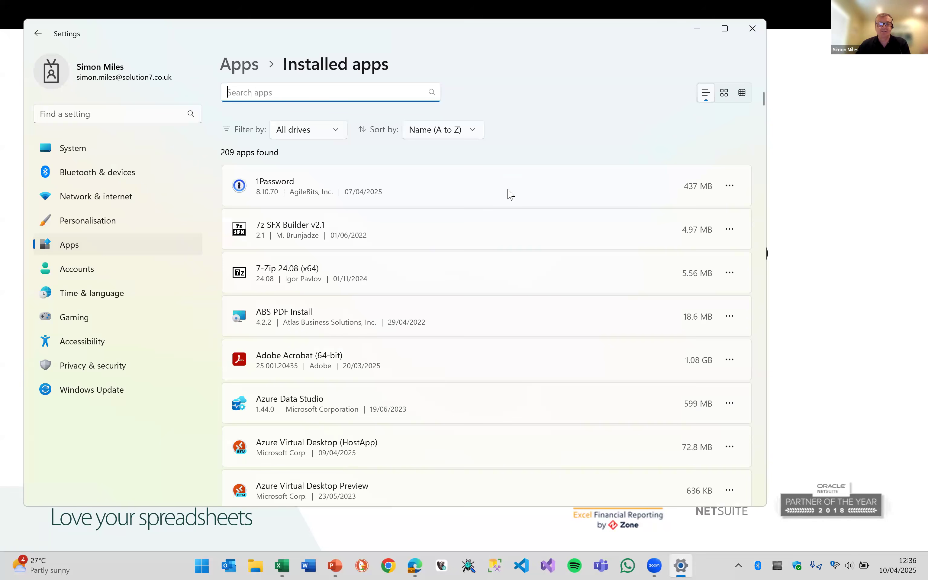
left_click_drag(763, 101, 747, 406)
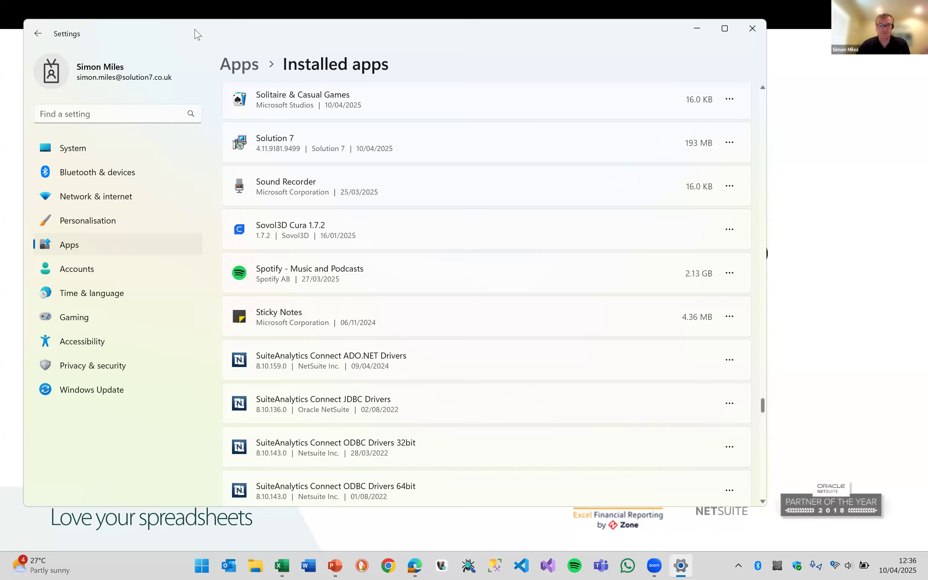
left_click_drag(198, 35, 224, 44)
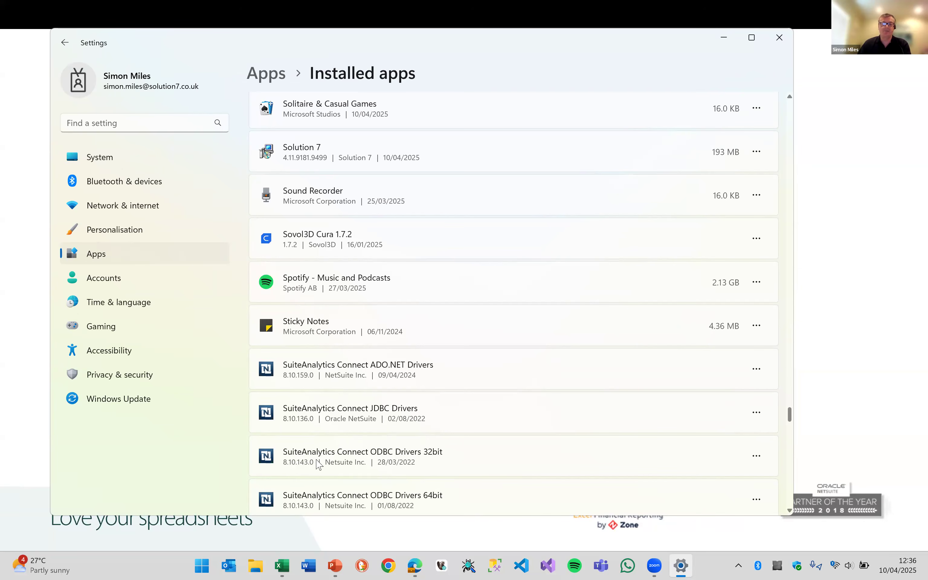
Return to NetSuite's Home dashboard and open the Set Up SuiteAnalytics Connect download page
left_click(414, 565)
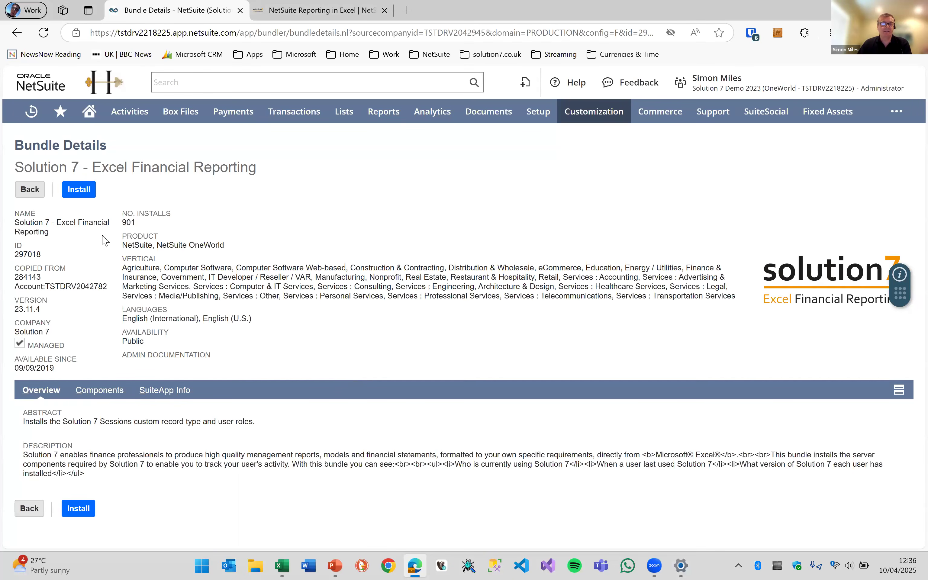
left_click(89, 111)
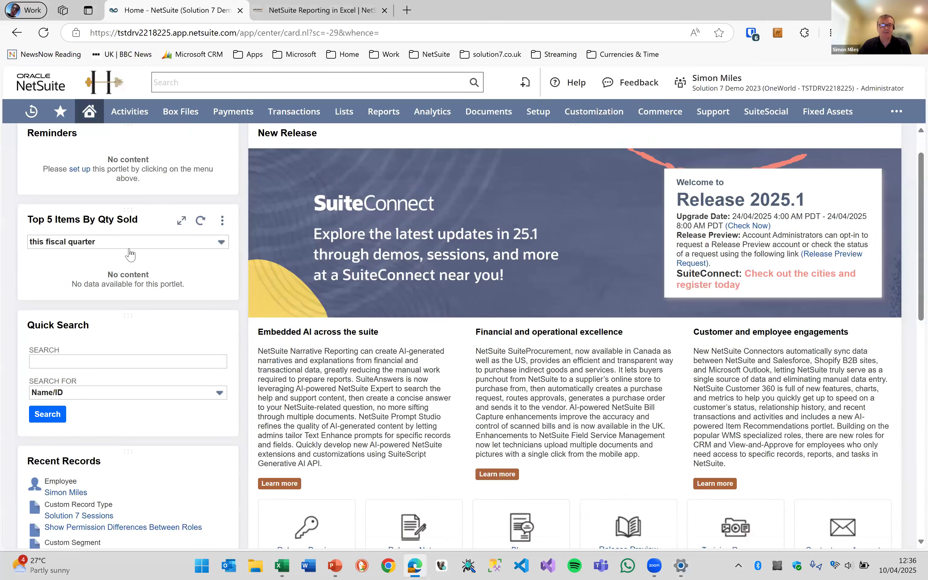
scroll(133, 353, "down", 6)
scroll(133, 352, "down", 3)
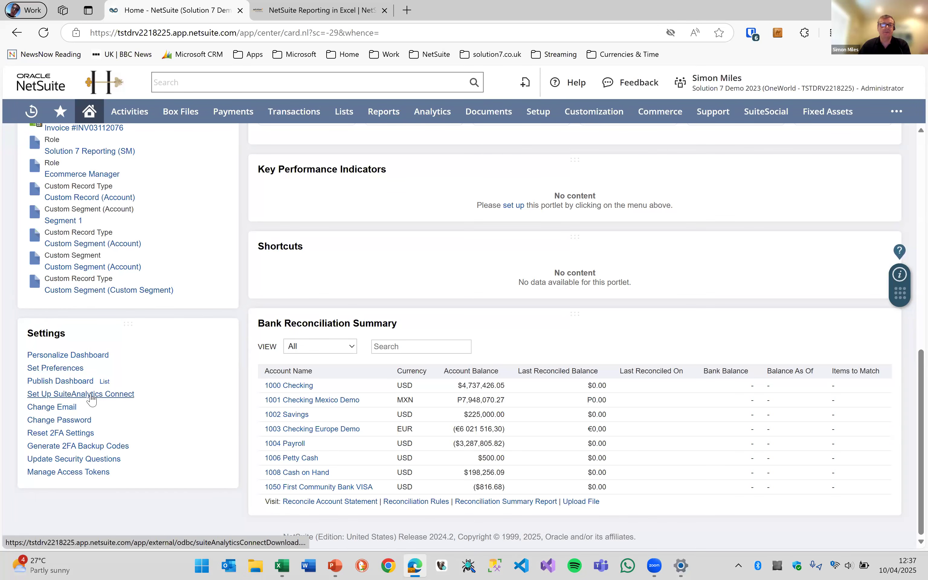
left_click(58, 395)
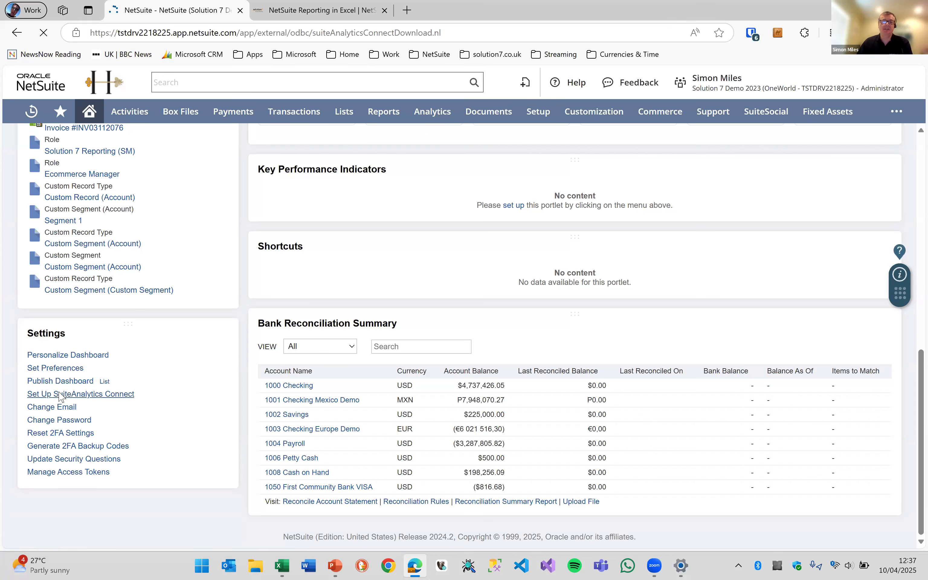
Download the 64-bit ODBC driver 8.10.158.0 (NetSuiteODBCDrivers_Windows64bit.exe) and run its installer
scroll(708, 294, "down", 4)
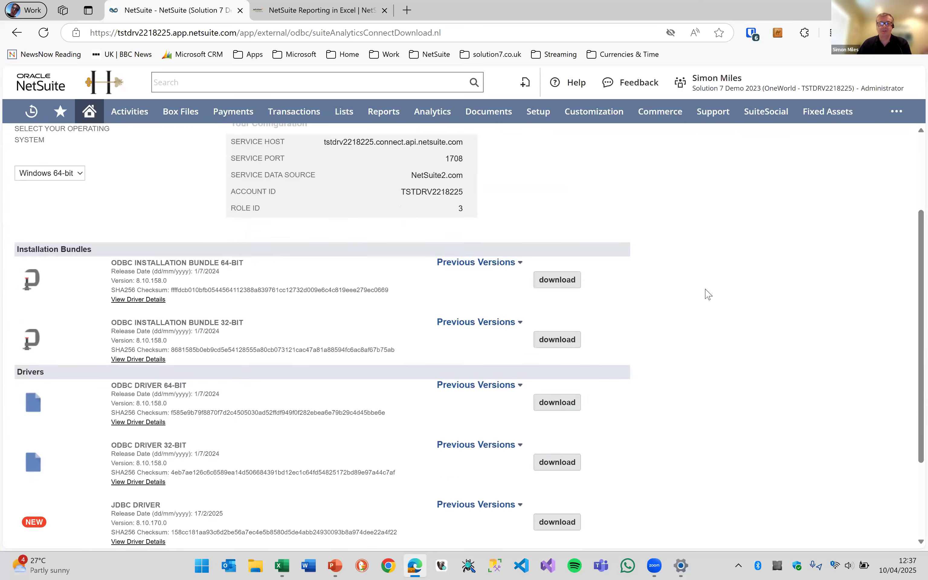
scroll(708, 295, "down", 3)
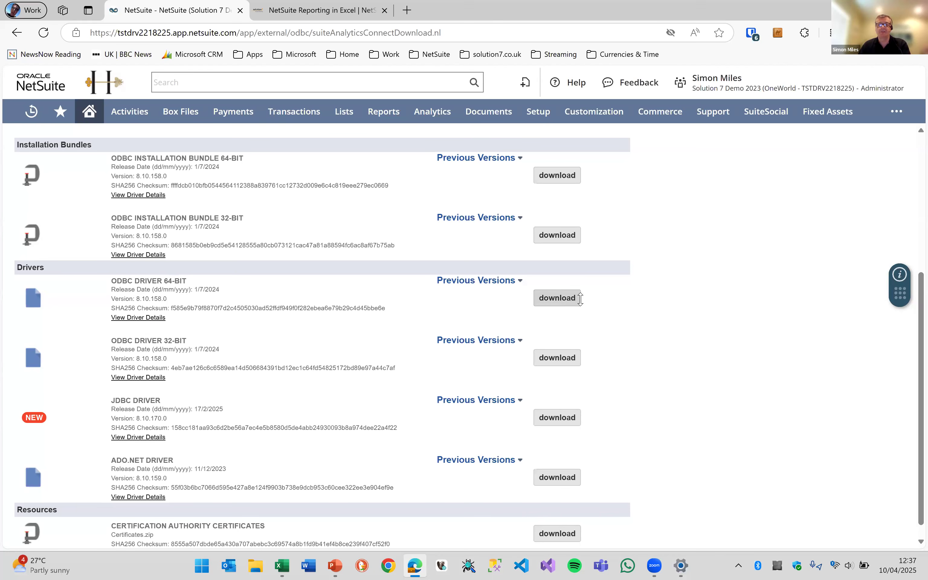
key("alt+Tab")
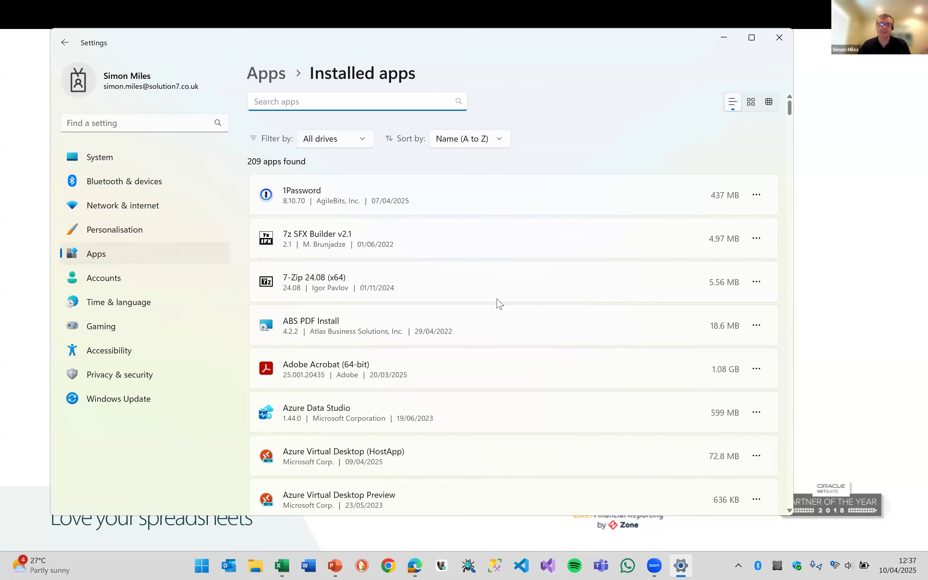
key("alt+Tab")
left_click(551, 299)
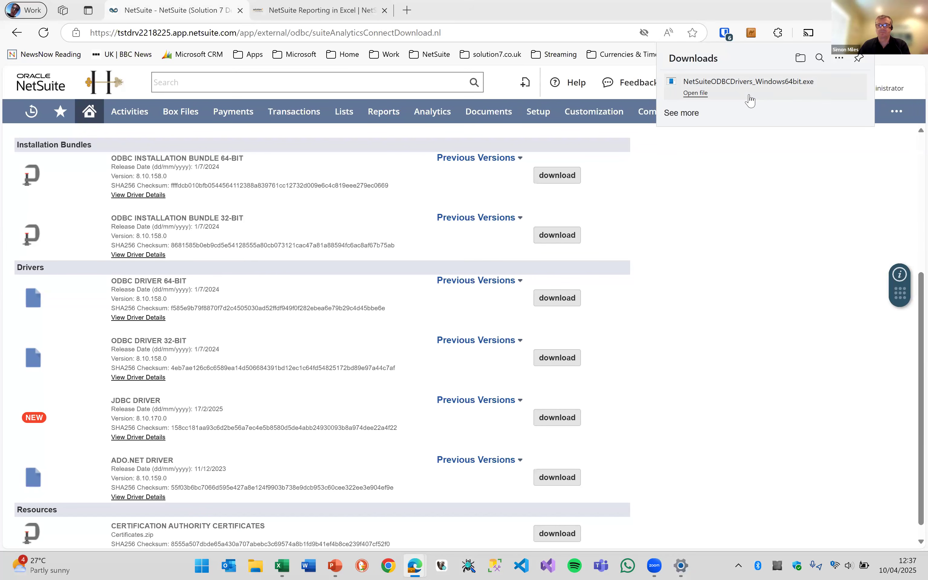
left_click(750, 99)
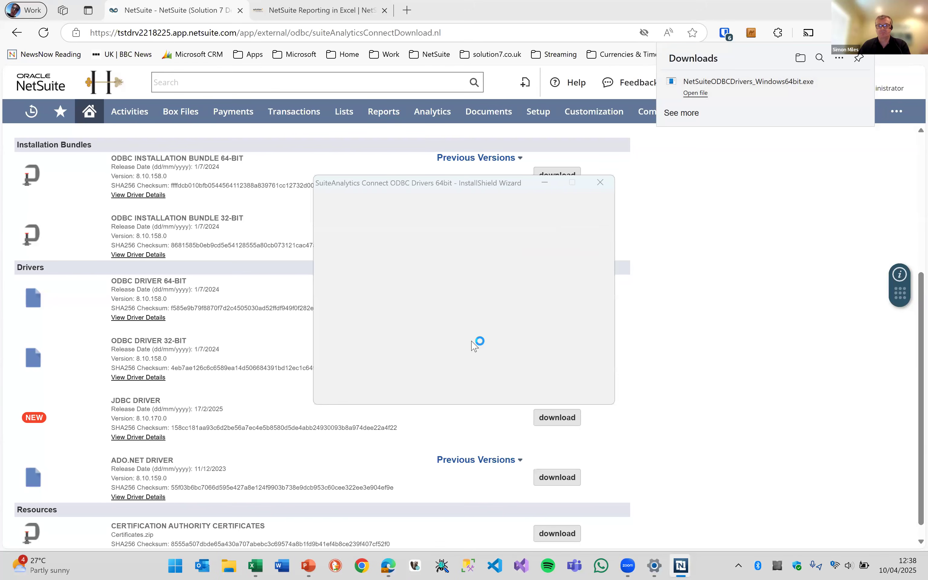
Finish the 64-bit driver update, then install the 32-bit ODBC driver, choosing 'No, I will restart later'
left_click(531, 390)
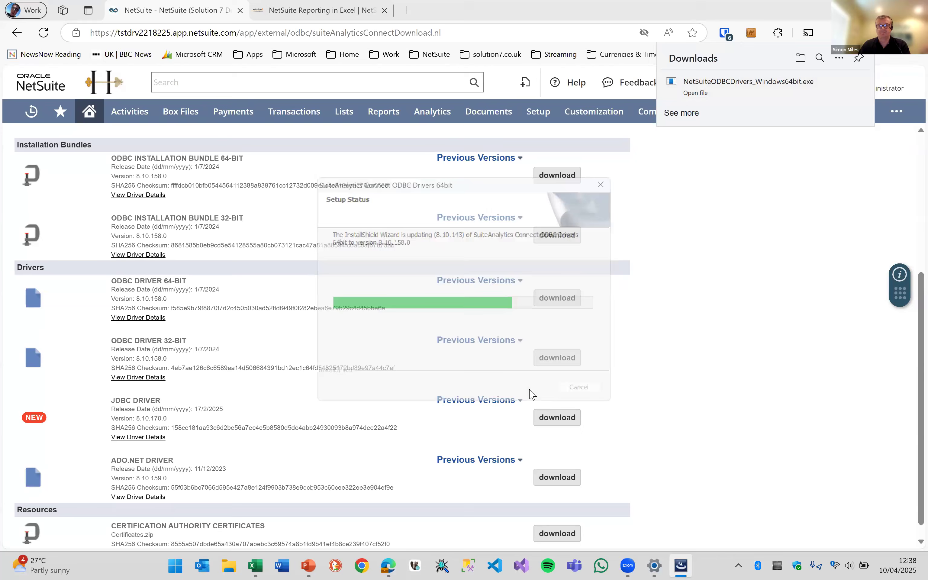
left_click(530, 392)
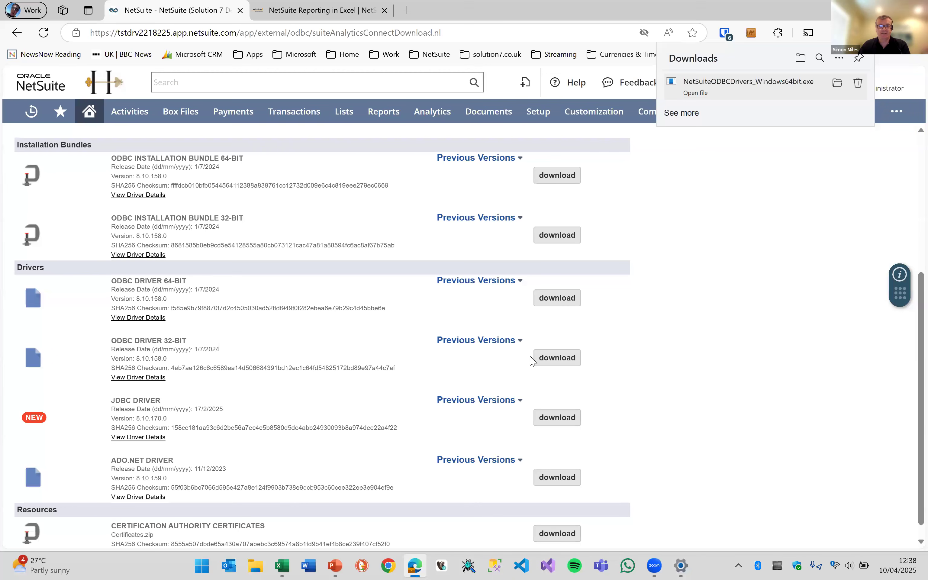
left_click(552, 361)
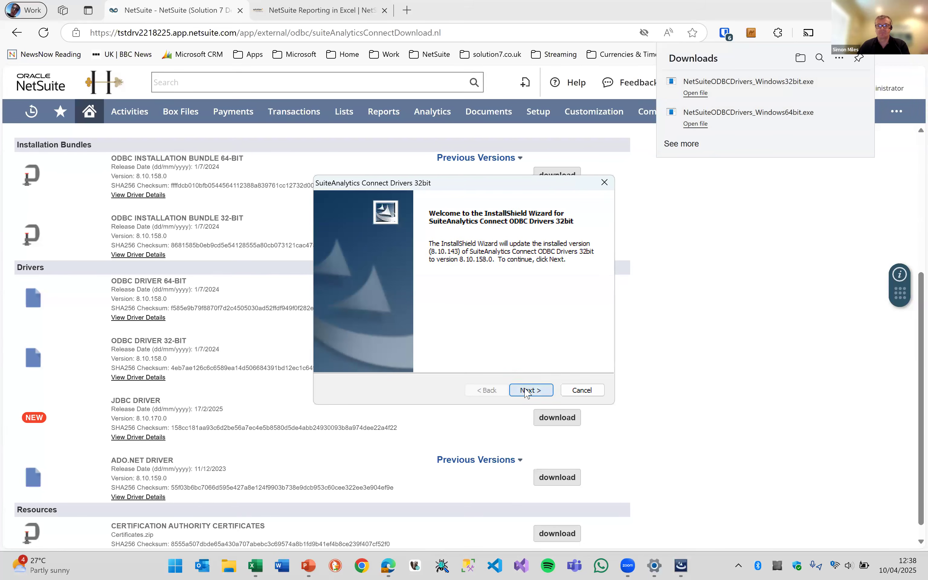
left_click(530, 389)
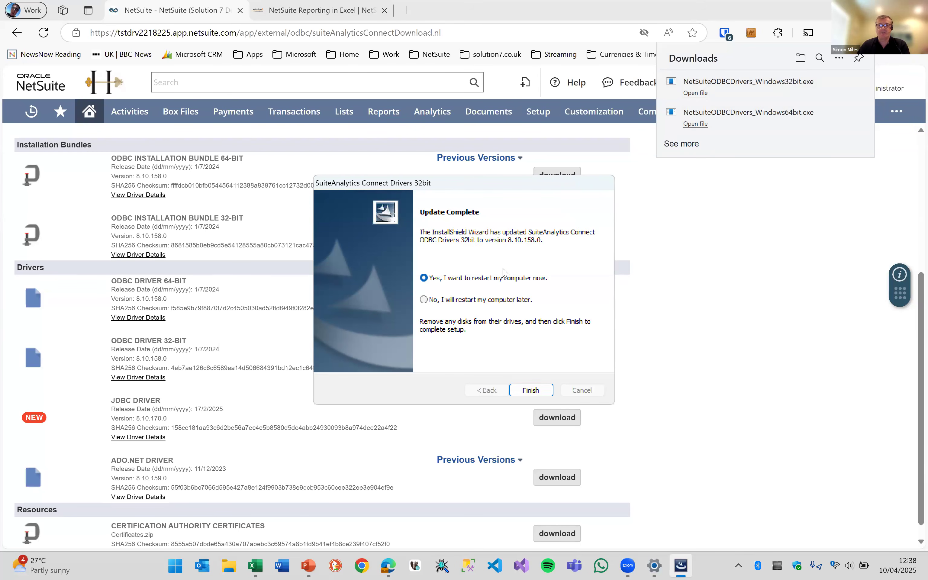
left_click(459, 303)
left_click(527, 390)
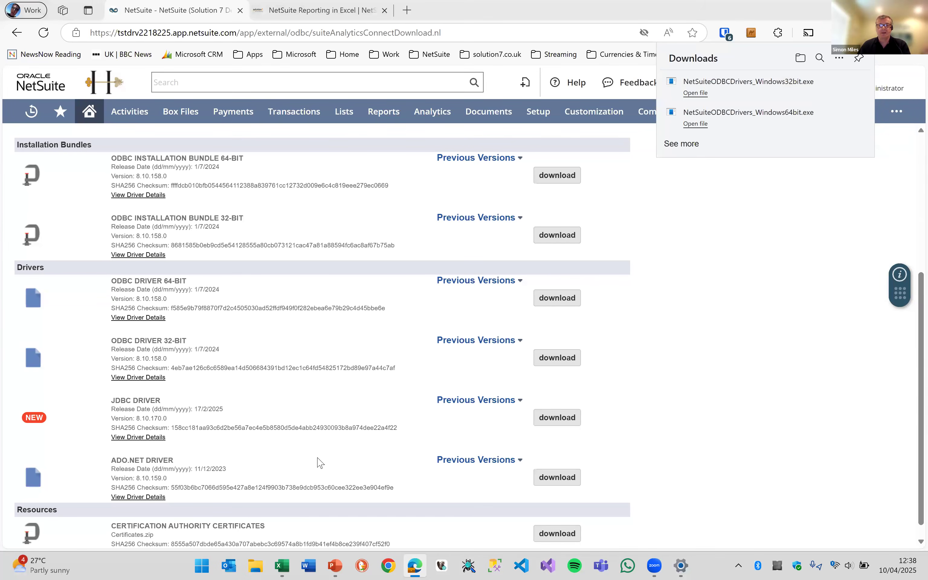
Check the Phase 1 checklist slides, then bring the blank Book1 Excel workbook to the front
key("alt+Tab")
key("alt+Tab")
key("alt+Tab")
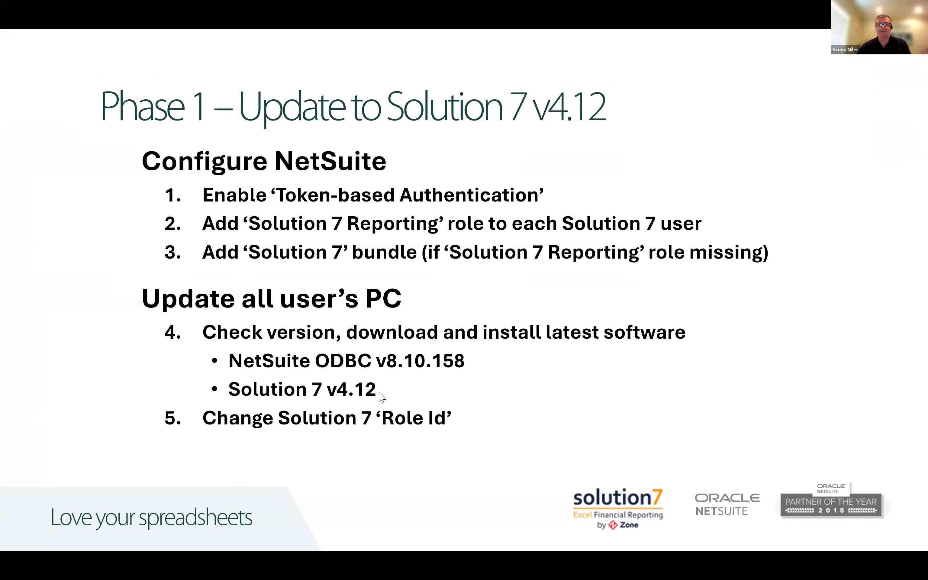
key("alt+Tab")
key("alt+Tab")
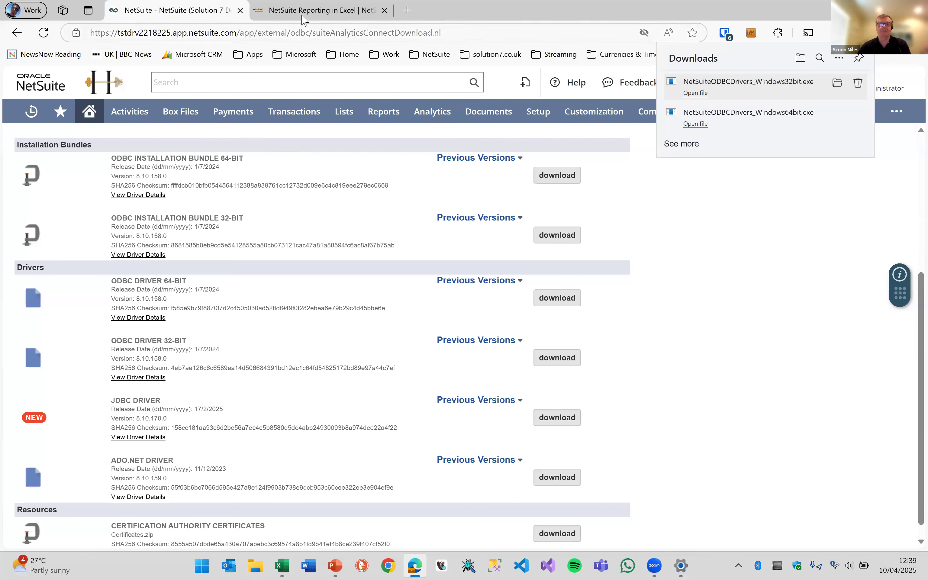
left_click(303, 17)
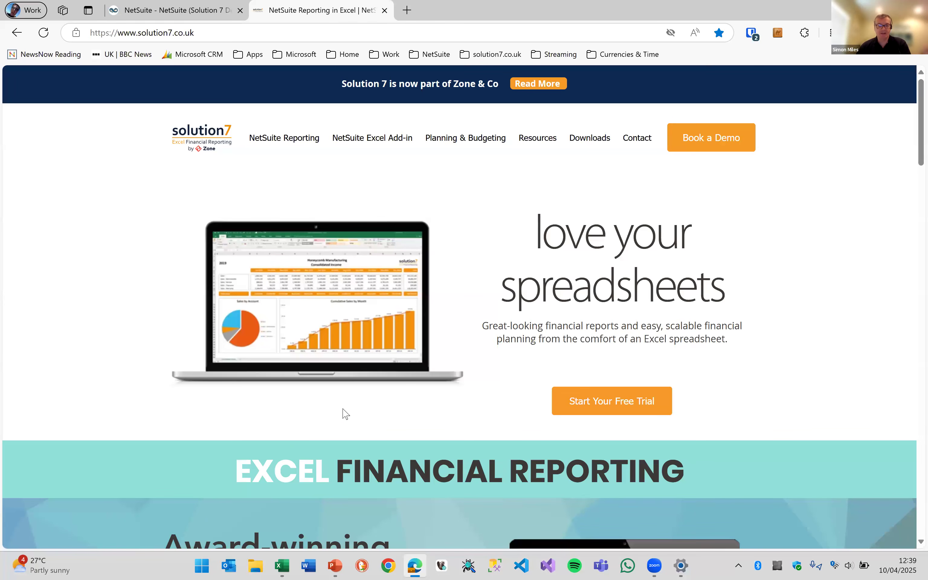
left_click(283, 565)
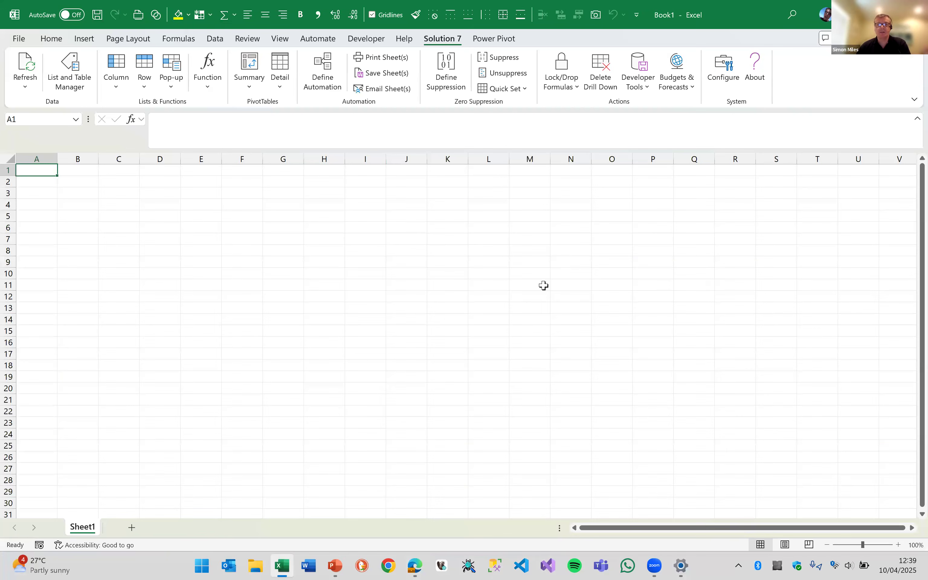
Look over the Installed apps list in Windows Settings, then return to the Excel workbook
key("alt+Tab")
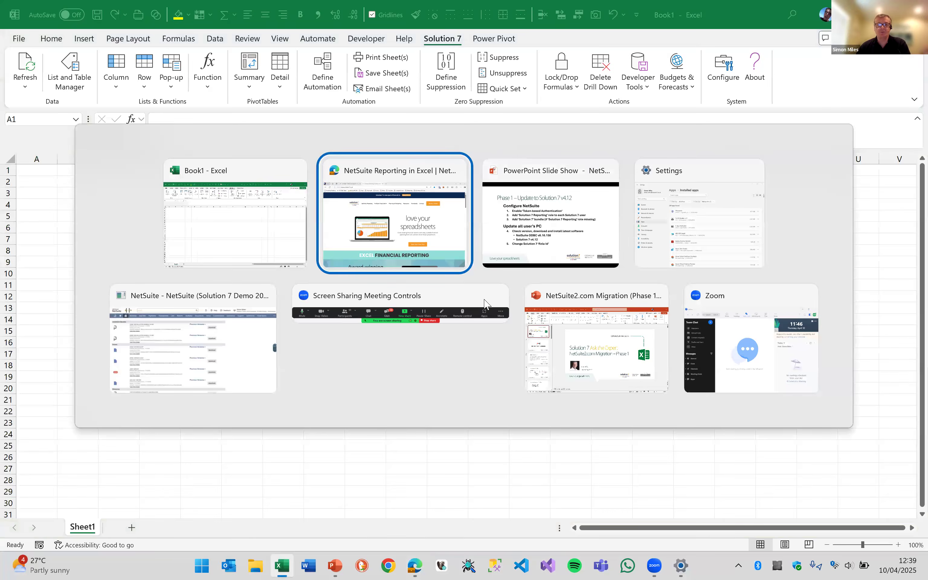
key("alt+Tab")
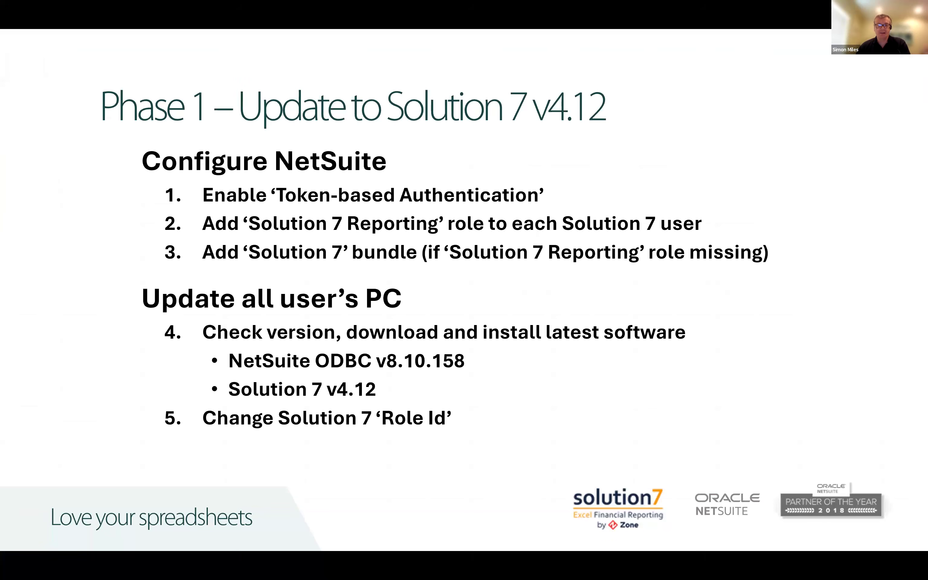
key("alt+Tab")
key("alt+Tab")
key("alt+Tab")
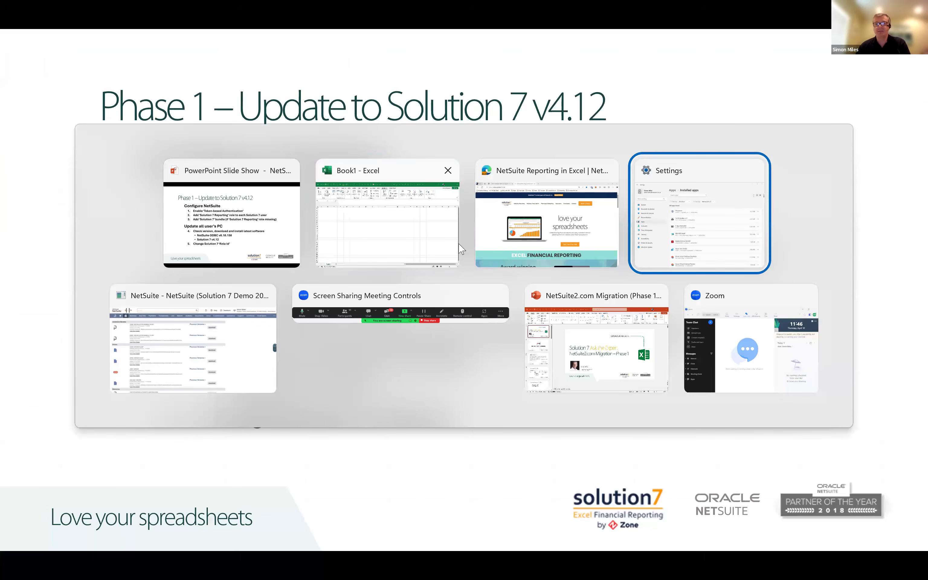
left_click_drag(788, 109, 629, 378)
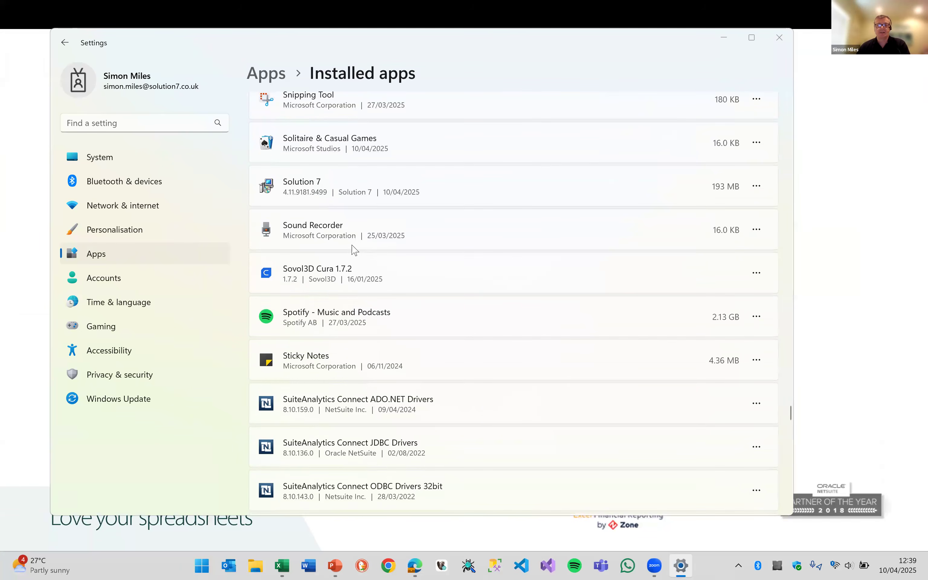
key("alt+Tab")
key("Tab")
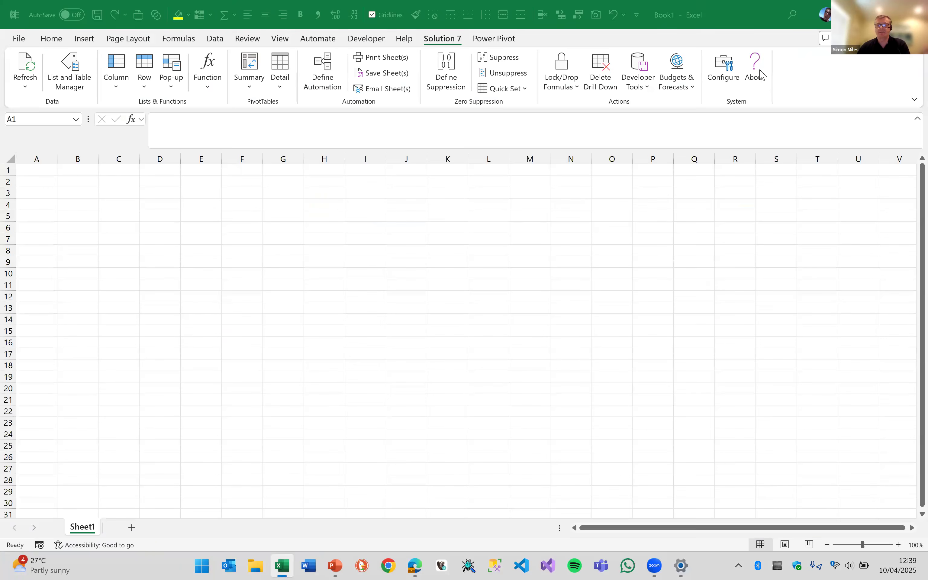
Confirm Solution 7 About shows version 4.11.9181, then close Excel
left_click(762, 74)
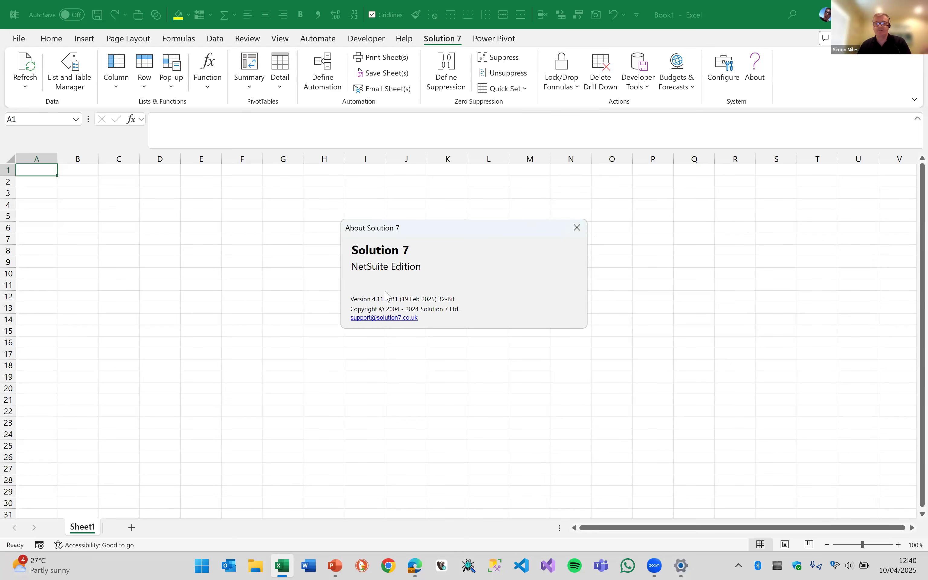
left_click(579, 232)
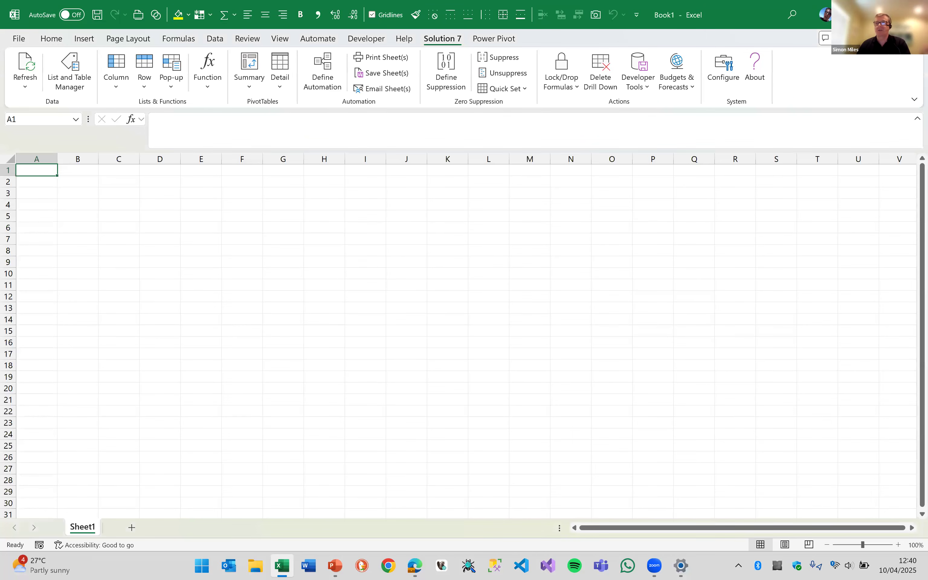
left_click(914, 14)
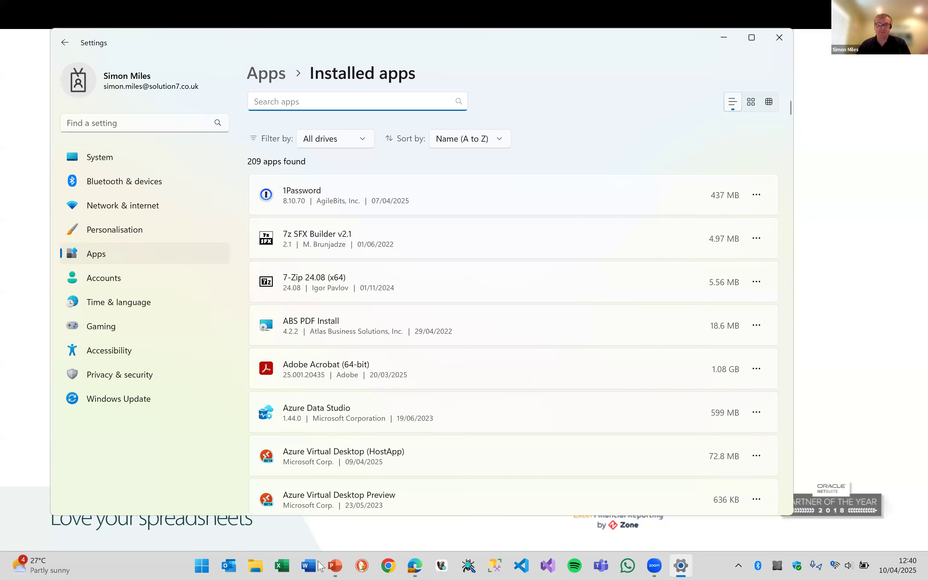
Download the Solution 7 NetSuite Edition 4.12.9230 installer from solution7.co.uk and run it
left_click(415, 566)
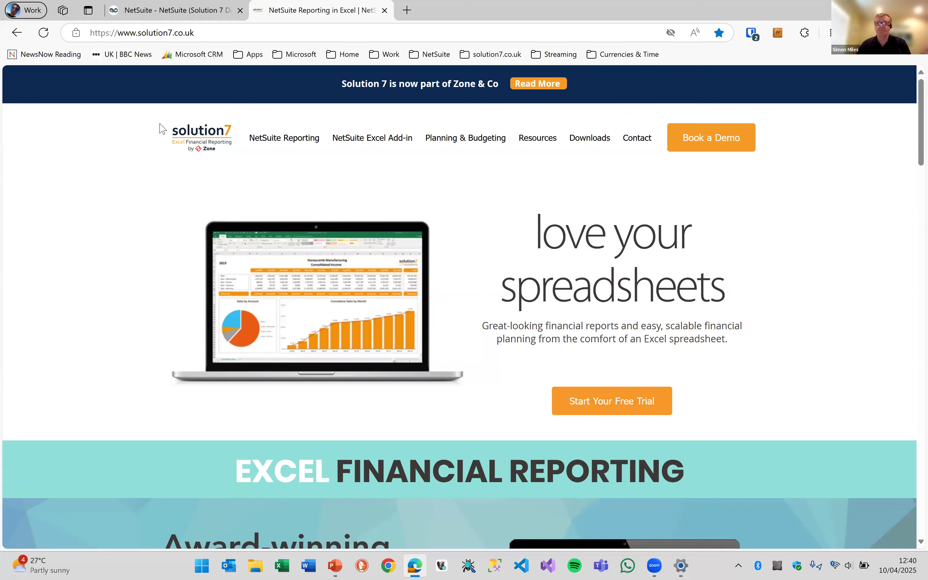
left_click(603, 136)
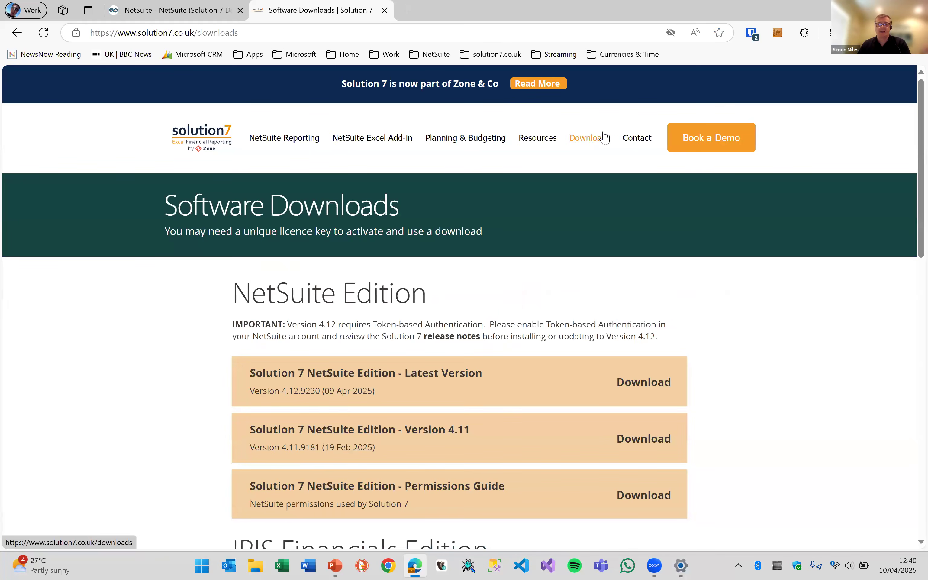
left_click(642, 383)
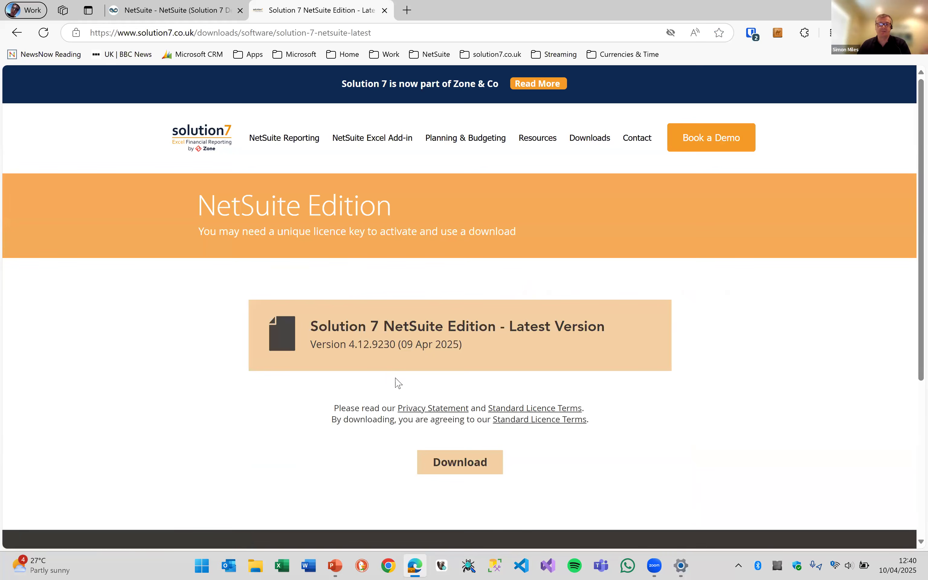
left_click(476, 462)
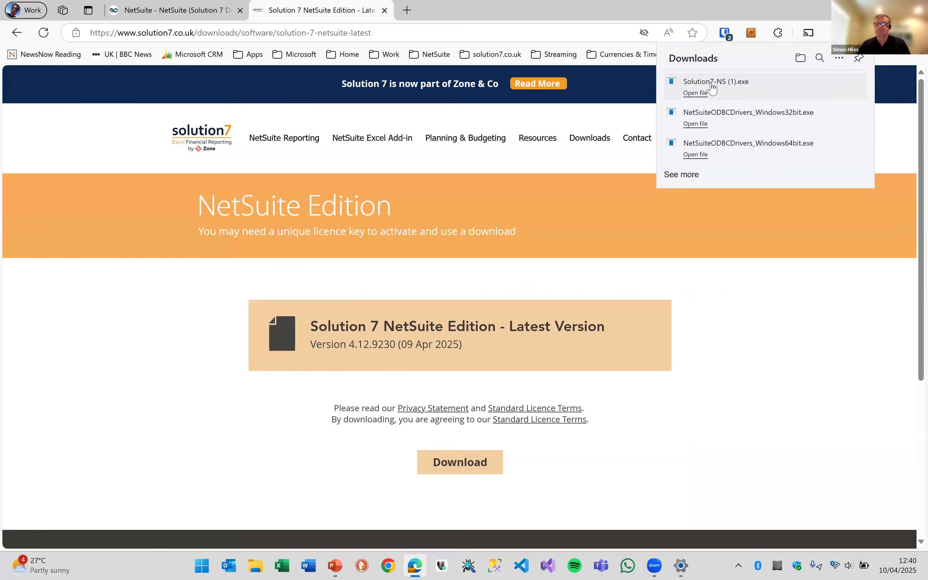
left_click(694, 93)
Accept the licence terms, install the One World edition, then relaunch Excel
left_click(330, 338)
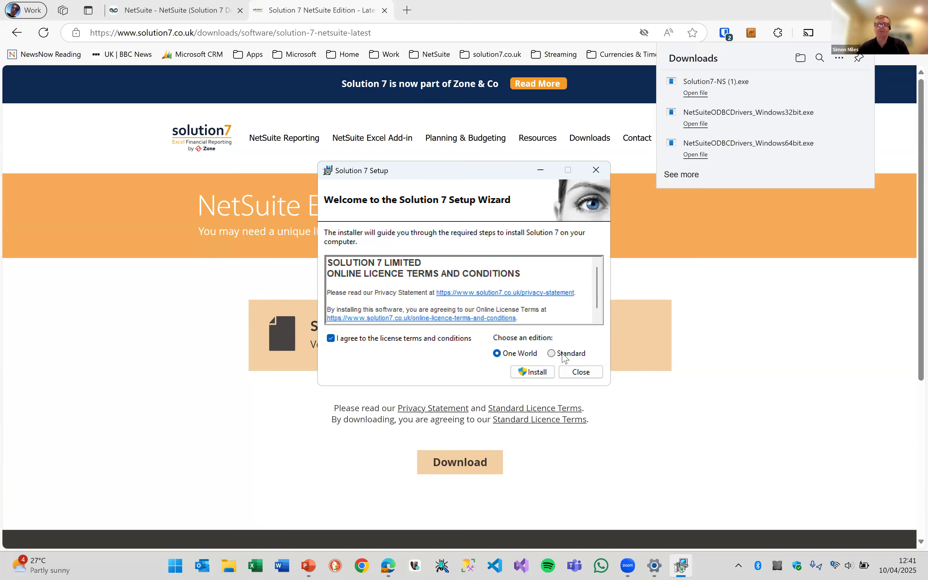
left_click(531, 371)
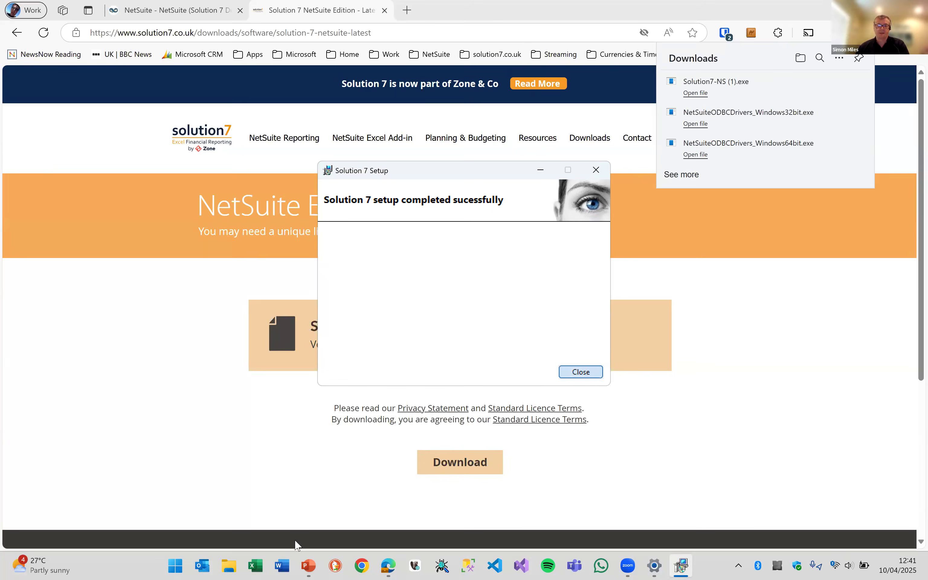
left_click(286, 560)
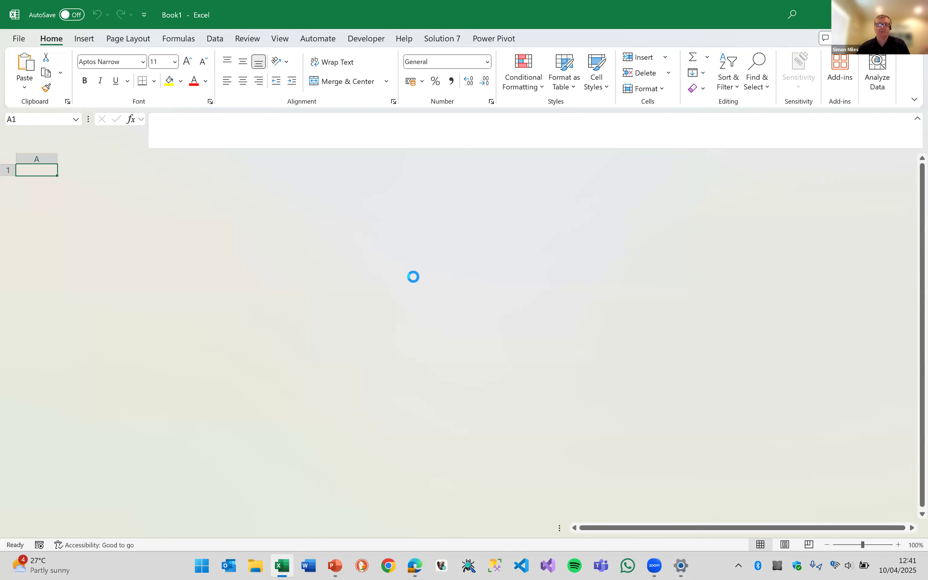
Verify Solution 7 About now reports version 4.12.9230, then go back to the checklist slides and NetSuite
left_click(441, 41)
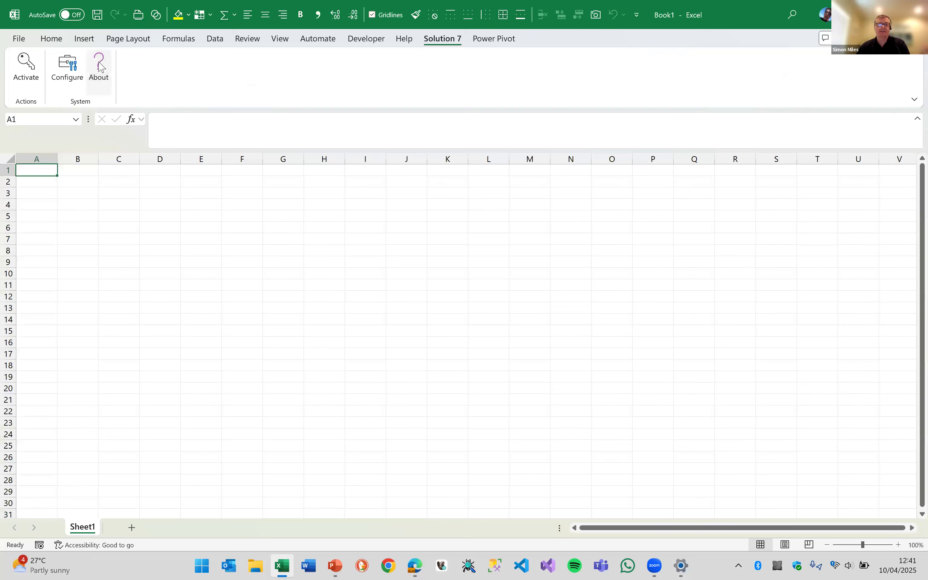
left_click(101, 67)
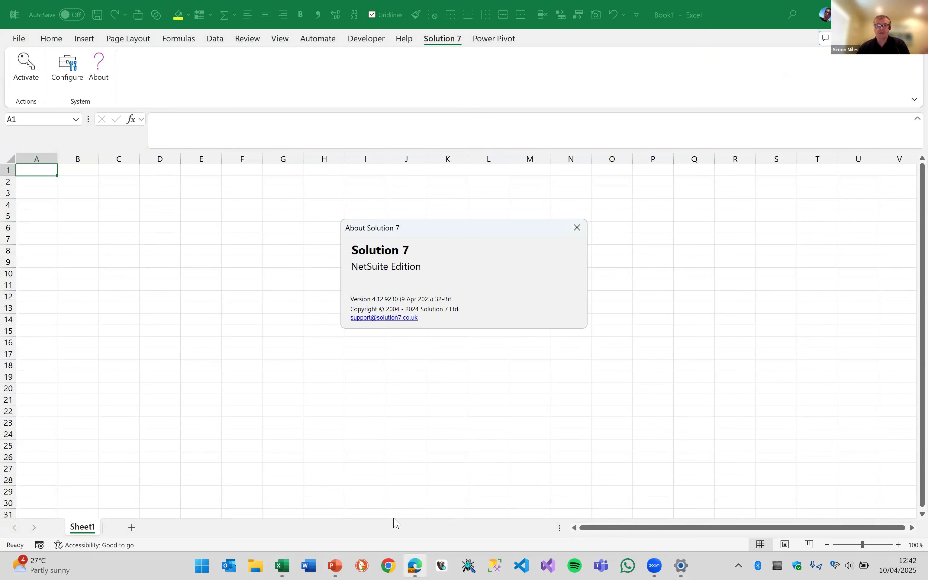
key("alt+Tab")
key("alt+Tab")
key("alt+Tab")
key("alt+Tab")
key("alt+Tab")
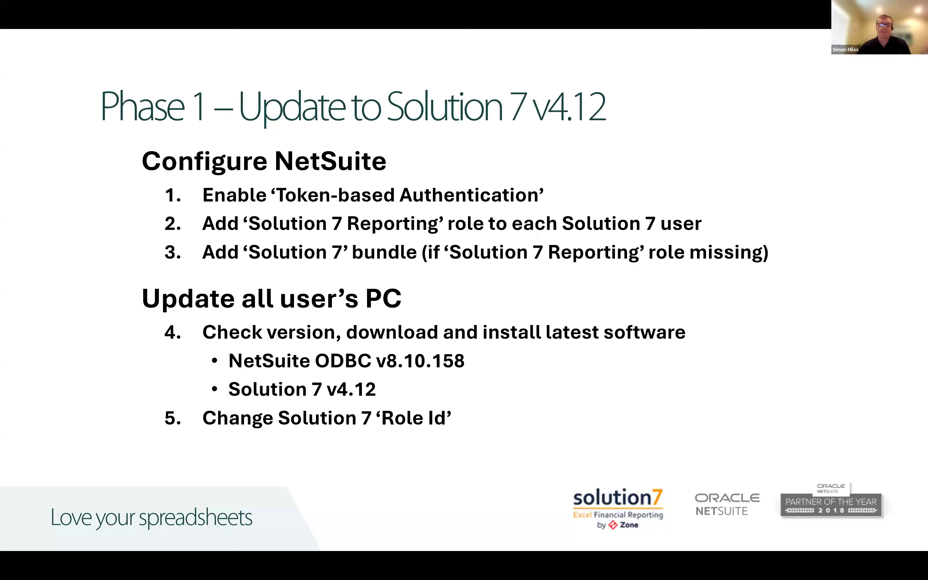
key("alt+Tab")
key("alt+Tab")
key("alt+Tab")
key("alt+Tab")
key("alt+Tab")
key("alt+Tab")
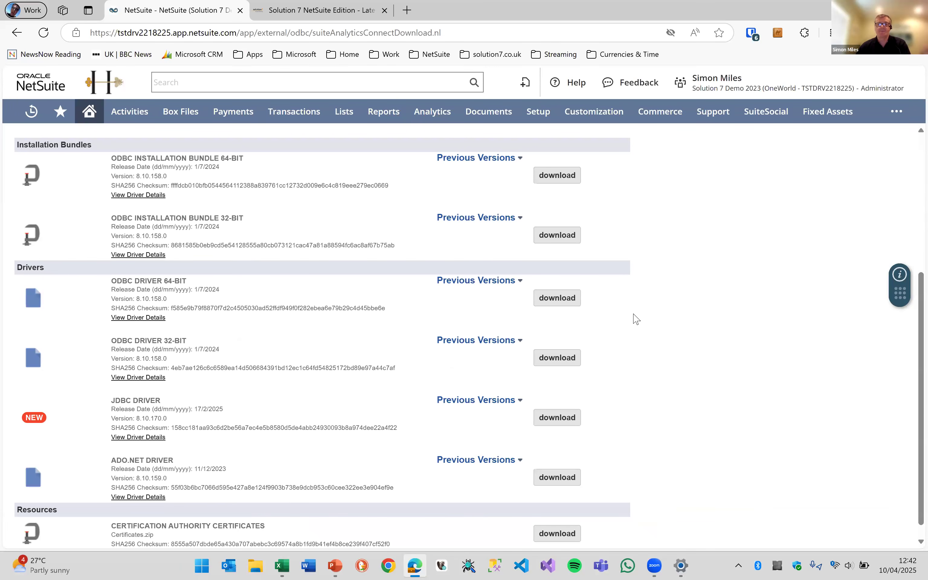
Open Setup > Users/Roles > Manage Roles and jump to the 'Marketing Keyword — Z' page of roles
mouse_move(547, 115)
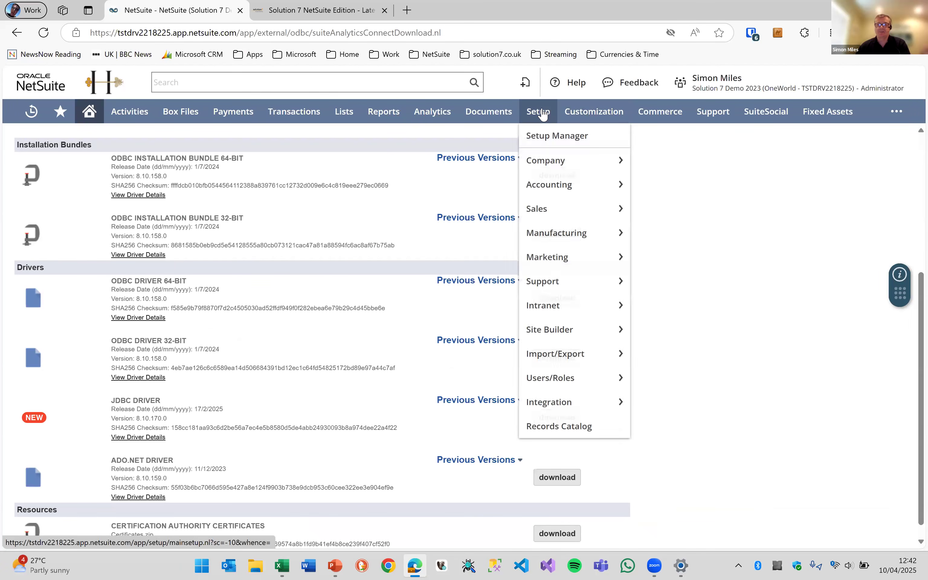
mouse_move(576, 382)
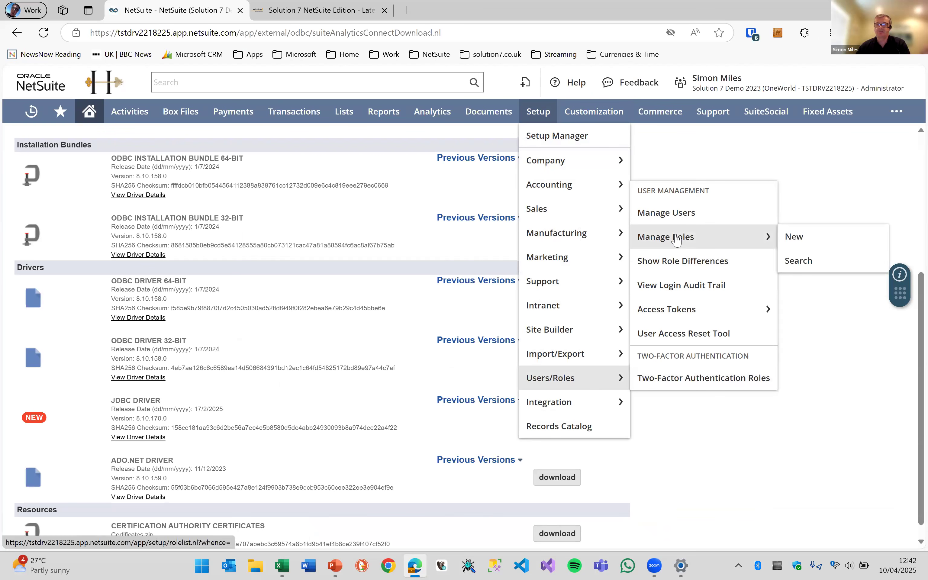
left_click(676, 240)
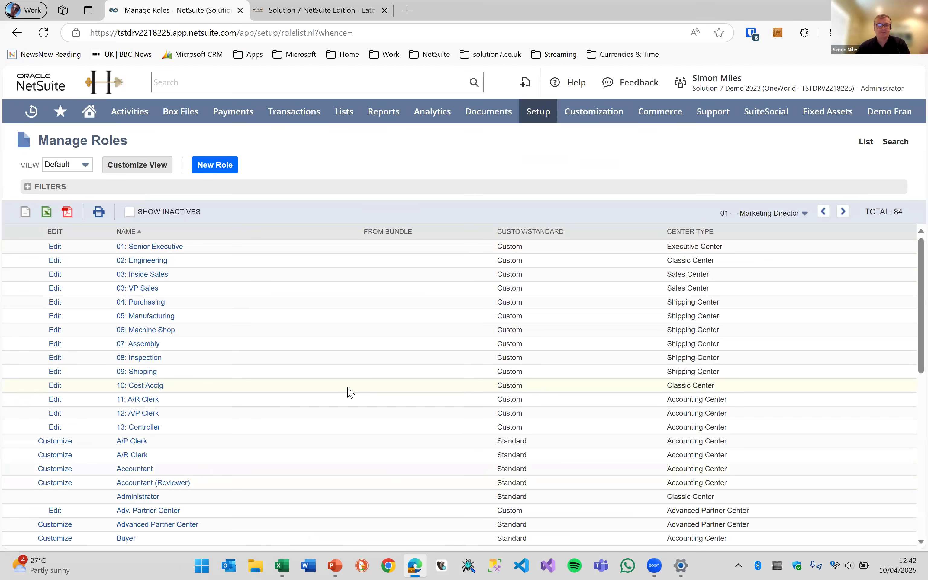
scroll(350, 392, "down", 10)
scroll(855, 221, "up", 3)
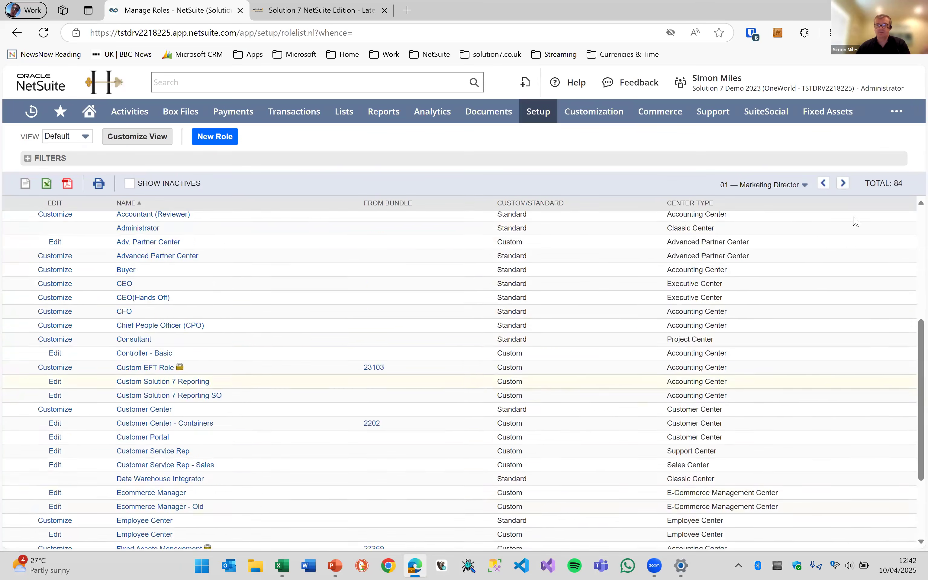
scroll(855, 221, "up", 5)
left_click(790, 213)
left_click(768, 246)
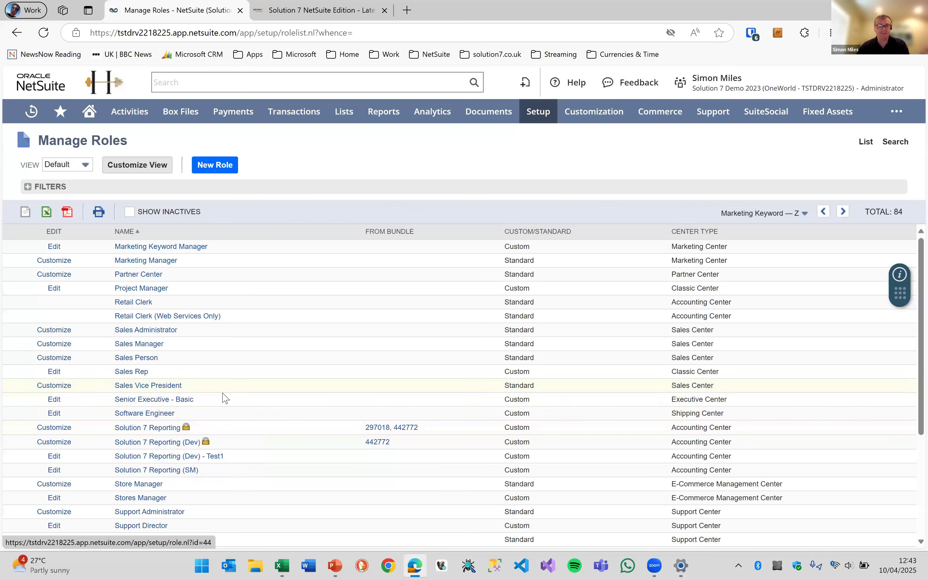
Open the Solution 7 Reporting role record and select its ID 1071 in the URL
left_click(153, 428)
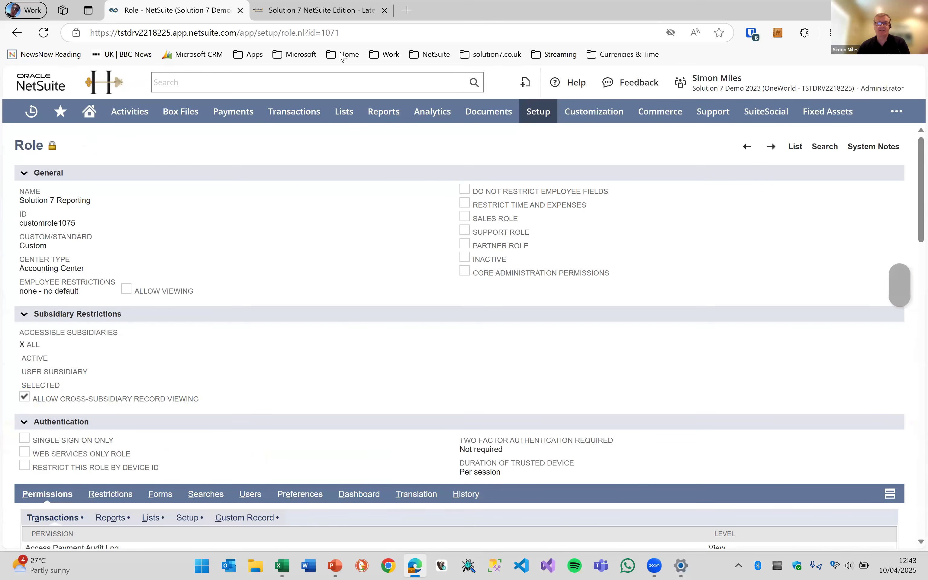
double_click(332, 32)
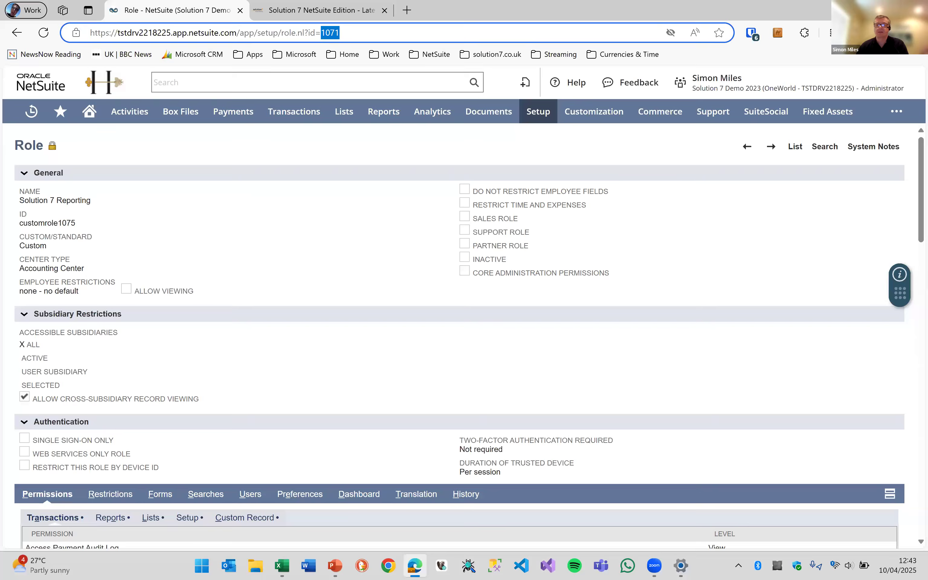
key("alt+Tab")
key("alt+Tab")
key("alt+Tab")
key("alt+Tab")
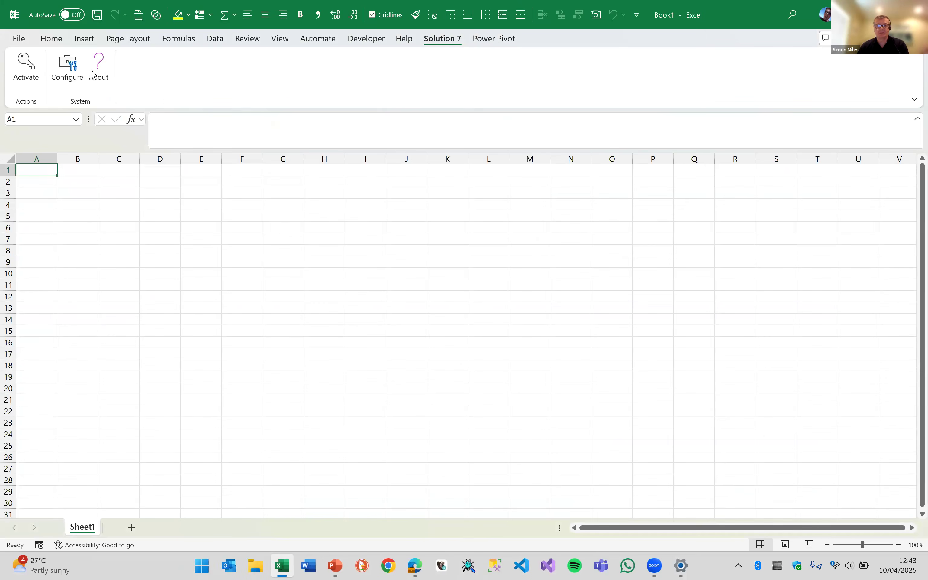
View the Solution 7 version details, then glance at the presentation slide show and return to Excel
left_click(94, 78)
key("alt+Tab")
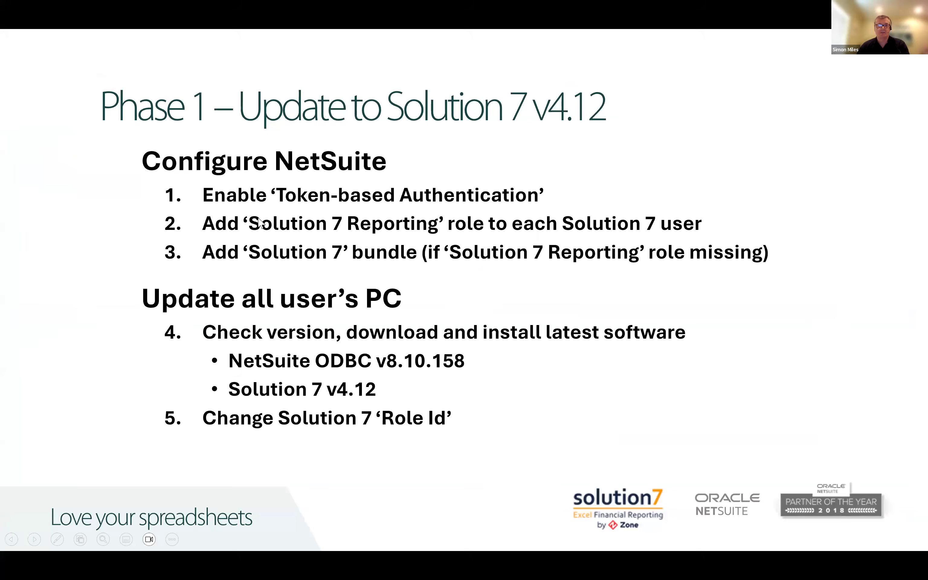
key("alt+Tab")
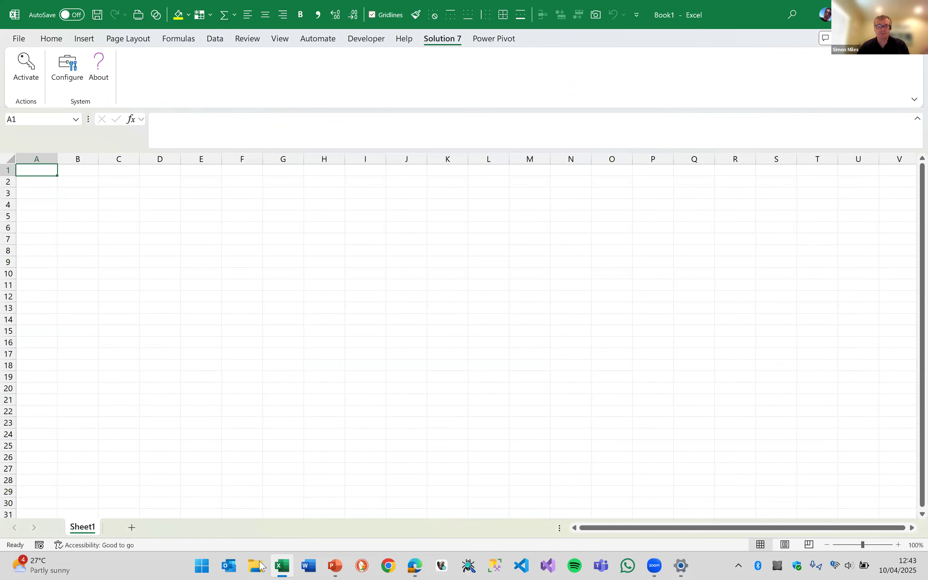
Close the current Excel window from the taskbar and relaunch Excel, showing the Solution 7 tab
right_click(289, 567)
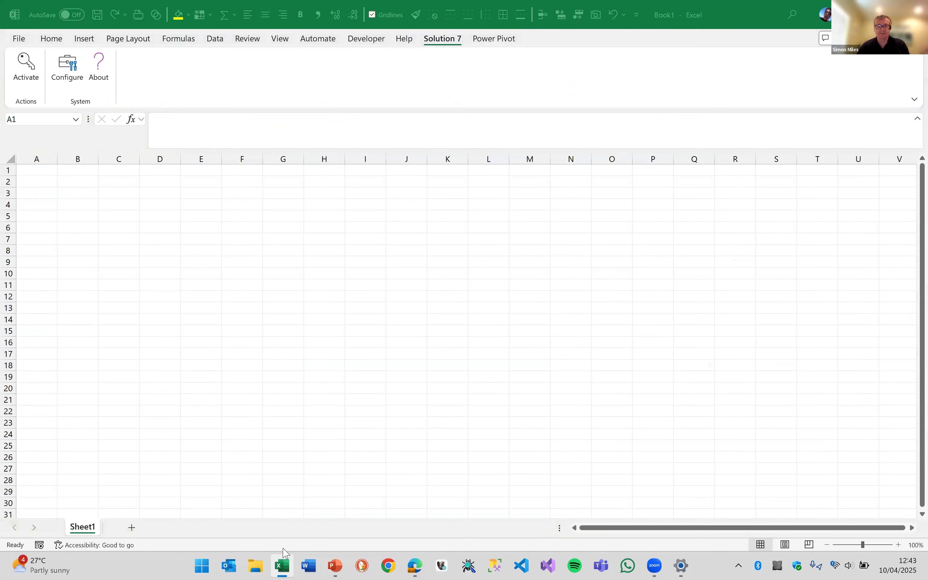
left_click(273, 533)
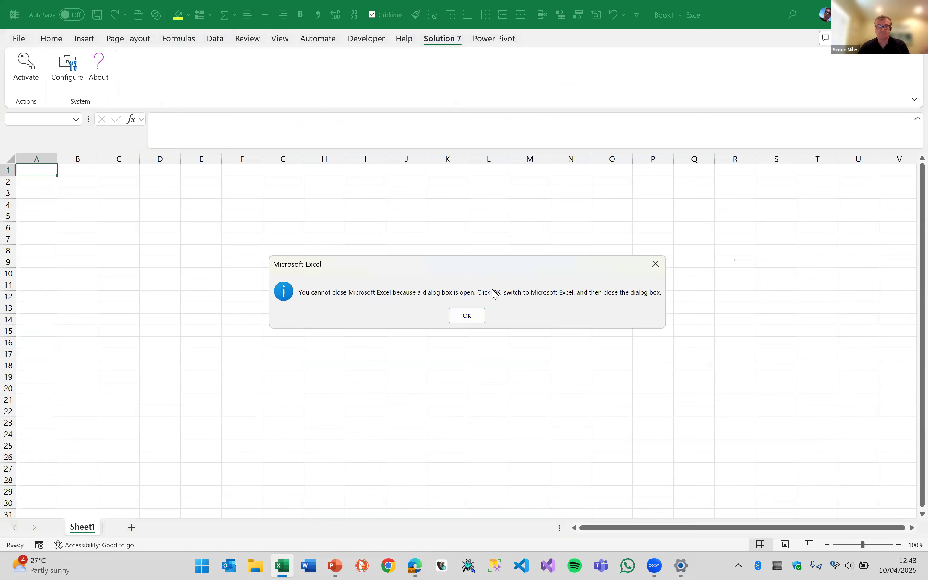
left_click(467, 312)
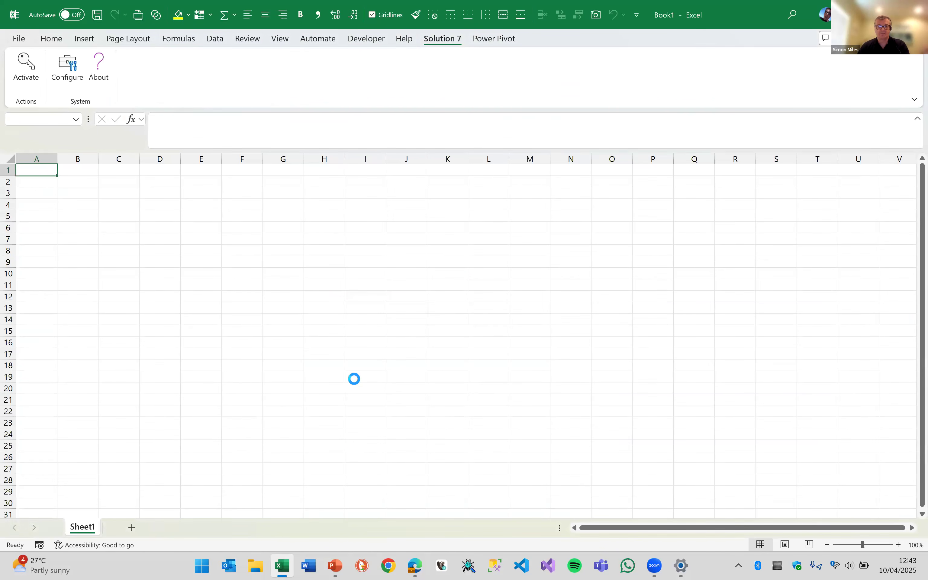
right_click(282, 565)
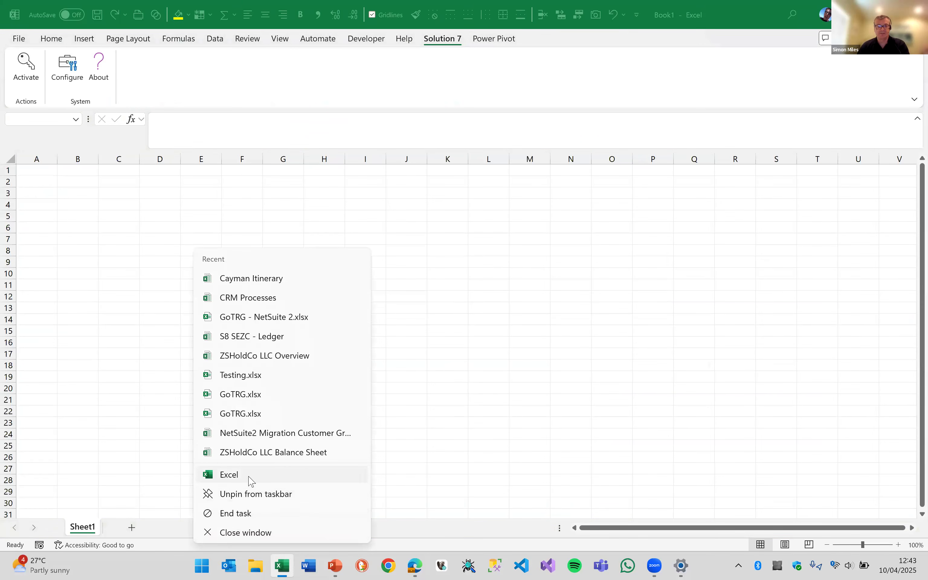
left_click(251, 481)
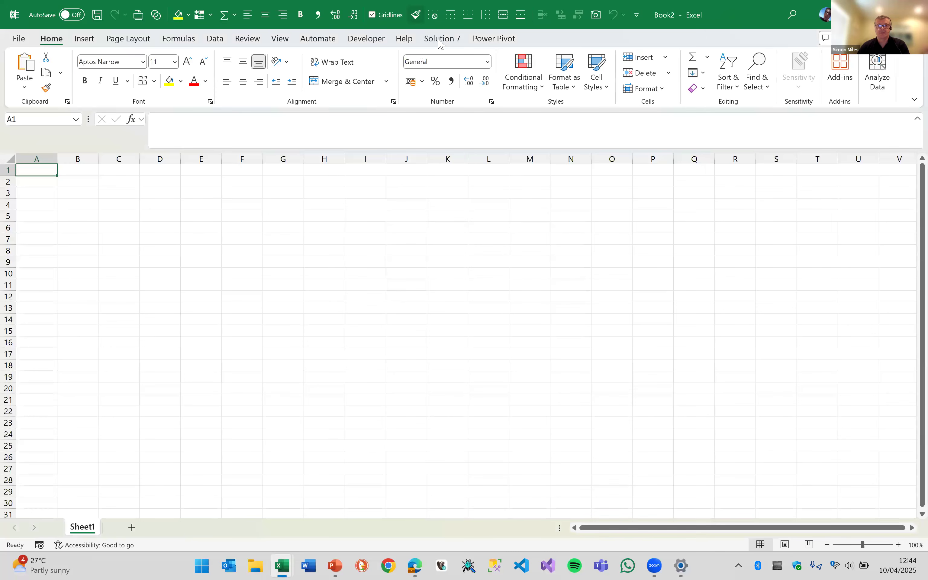
left_click(441, 40)
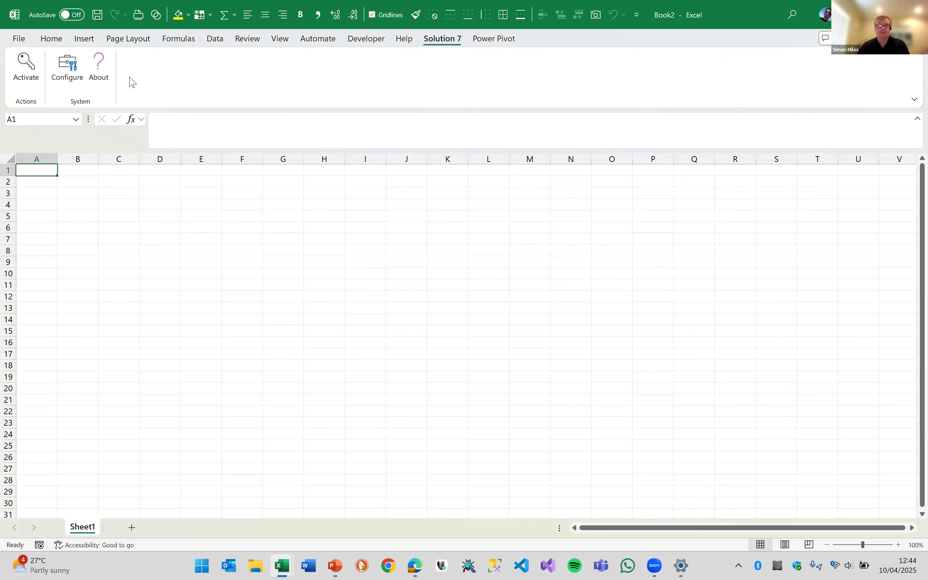
Open the Solution 7 configuration's advanced connection settings and select the current Role Id 3
left_click(68, 75)
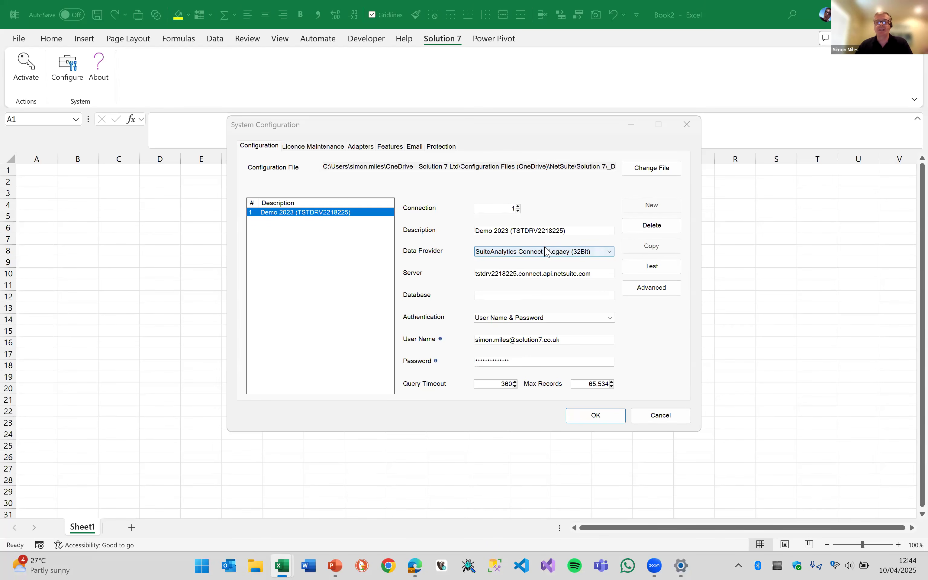
left_click(657, 291)
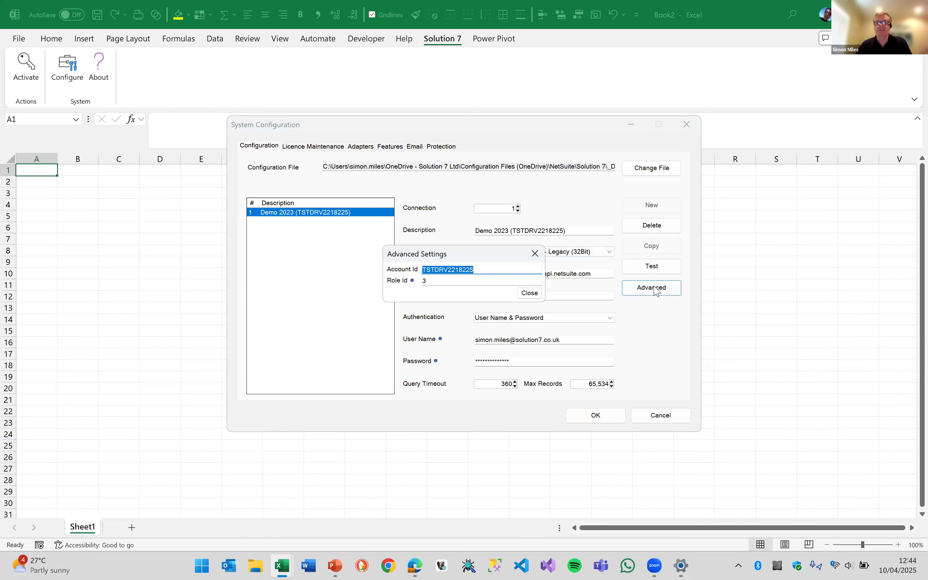
left_click(438, 280)
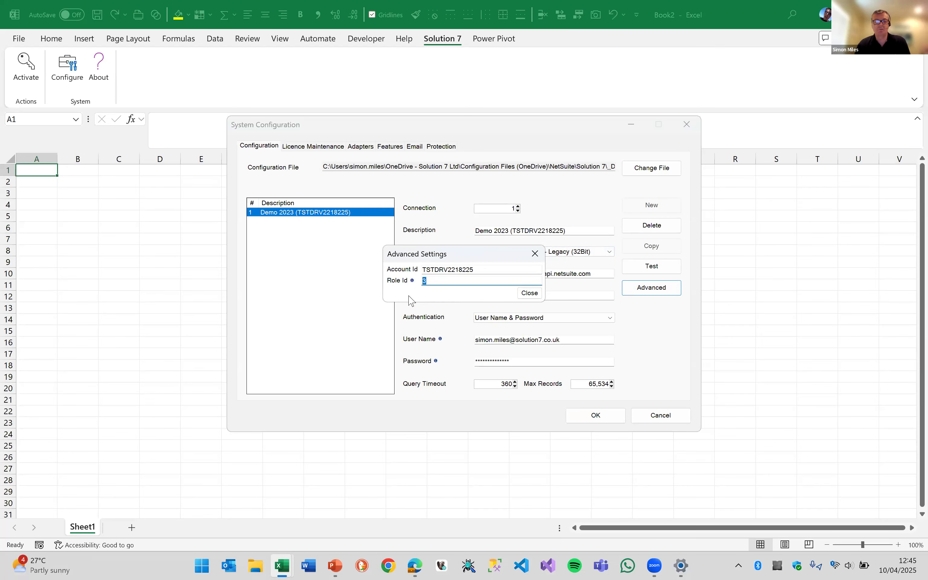
Enter Role Id 1071, checked against the NetSuite role page, and save the configuration
key("alt+Tab")
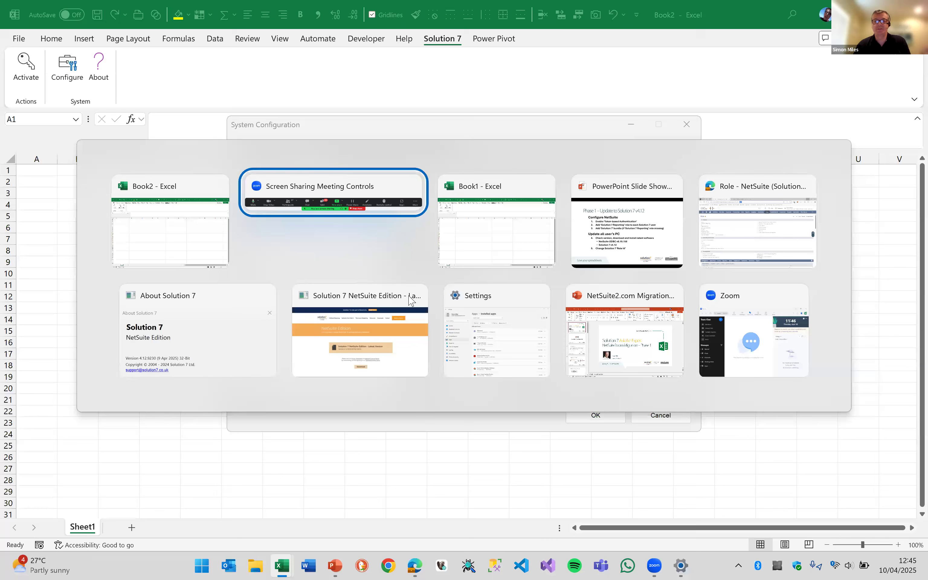
key("alt+Tab")
key("alt+Tab")
key("alt+Tab")
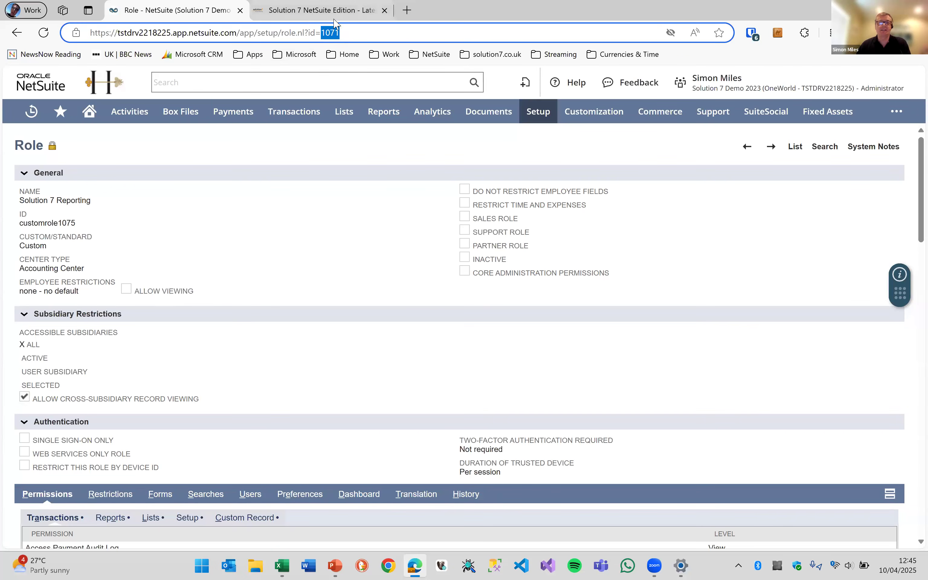
mouse_move(319, 106)
key("alt+Tab")
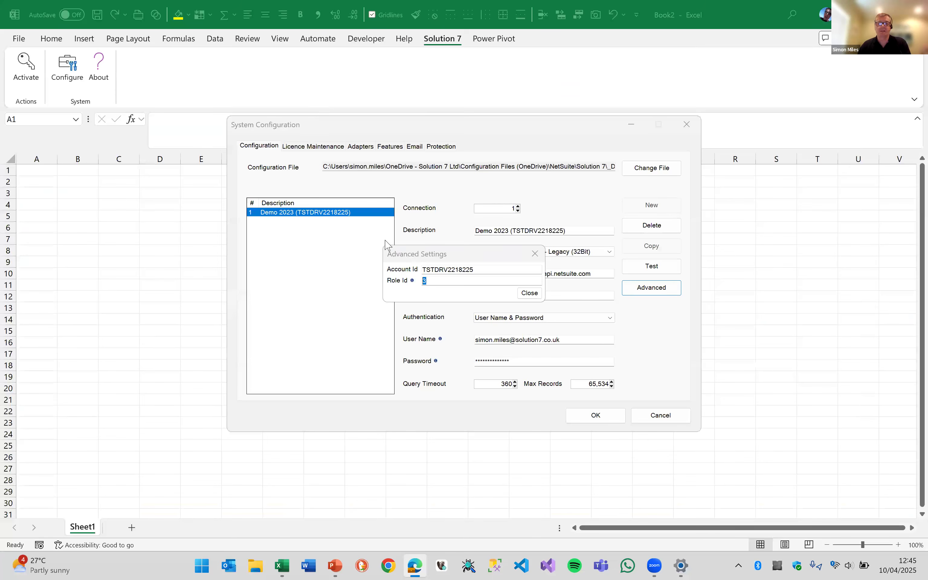
type("10")
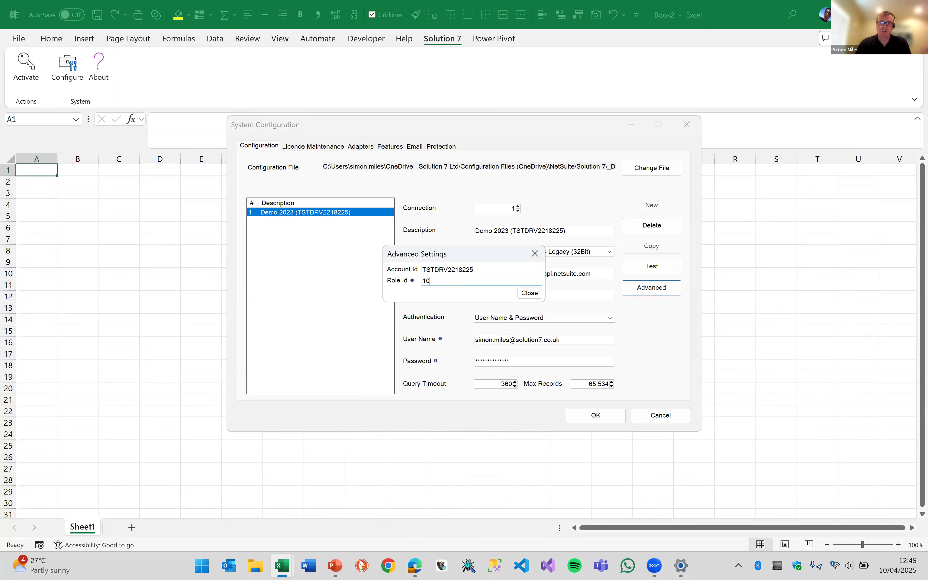
key("alt+Tab")
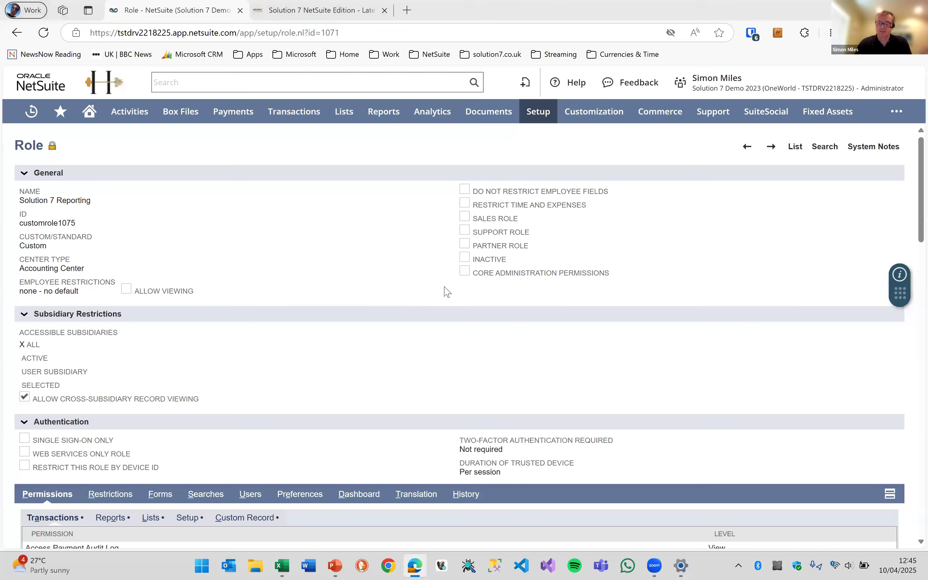
key("alt+Tab")
type("71")
left_click(529, 293)
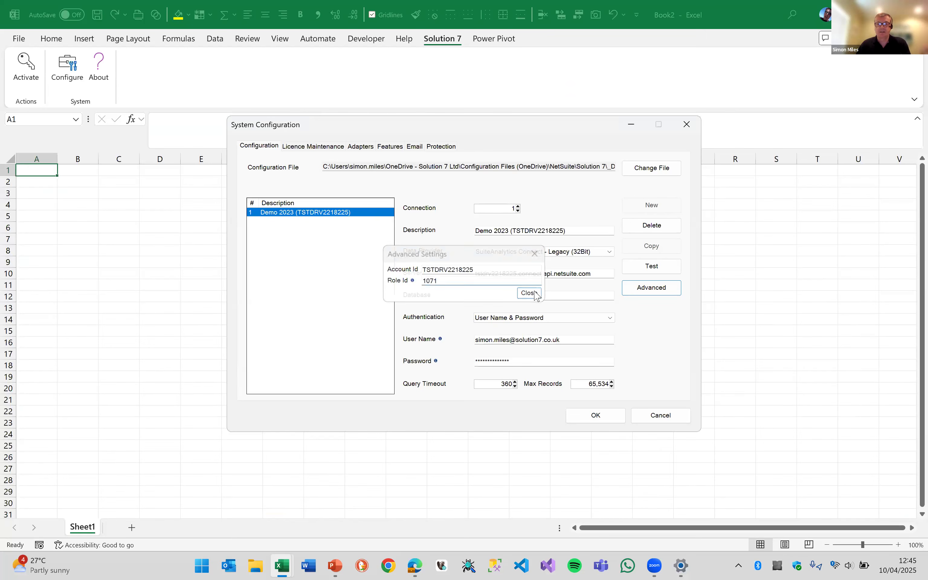
left_click(594, 415)
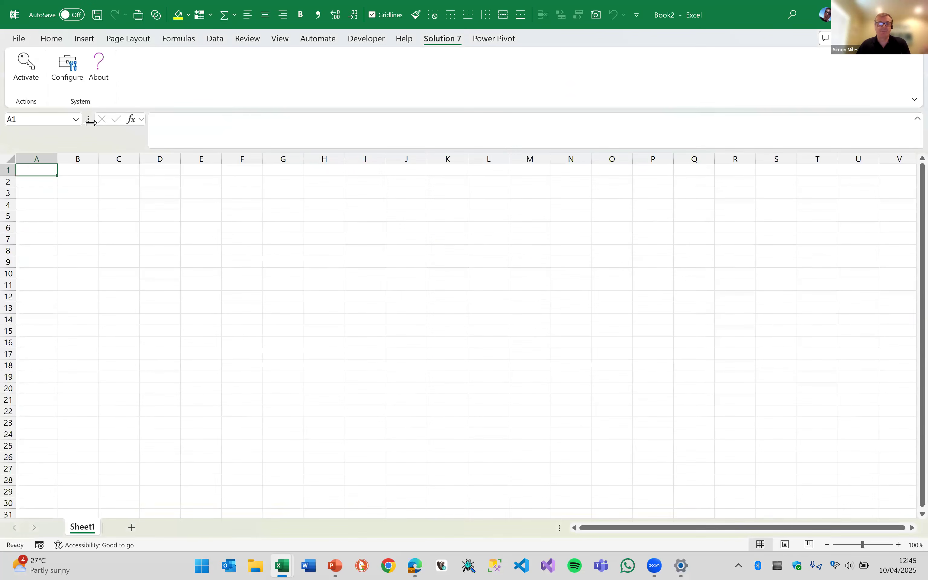
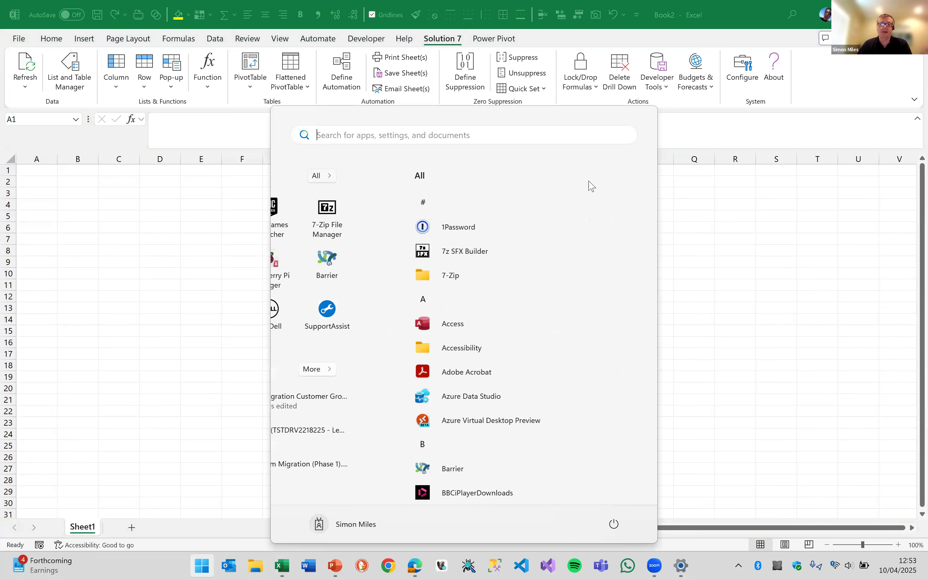
Run the Solution 7 AddIn Manager from the Start menu's app list, then close it
scroll(418, 301, "down", 10)
scroll(426, 306, "down", 15)
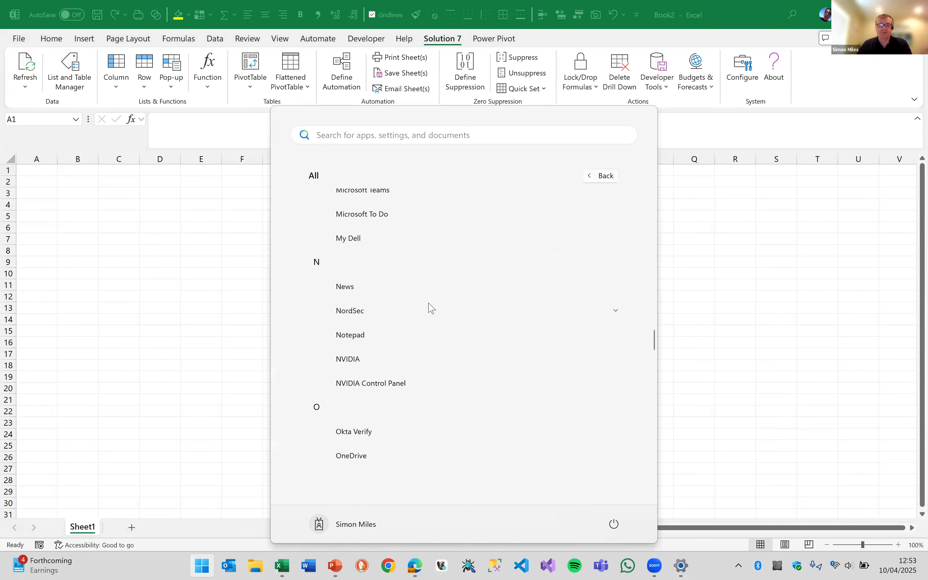
scroll(428, 306, "up", 3)
scroll(430, 308, "up", 8)
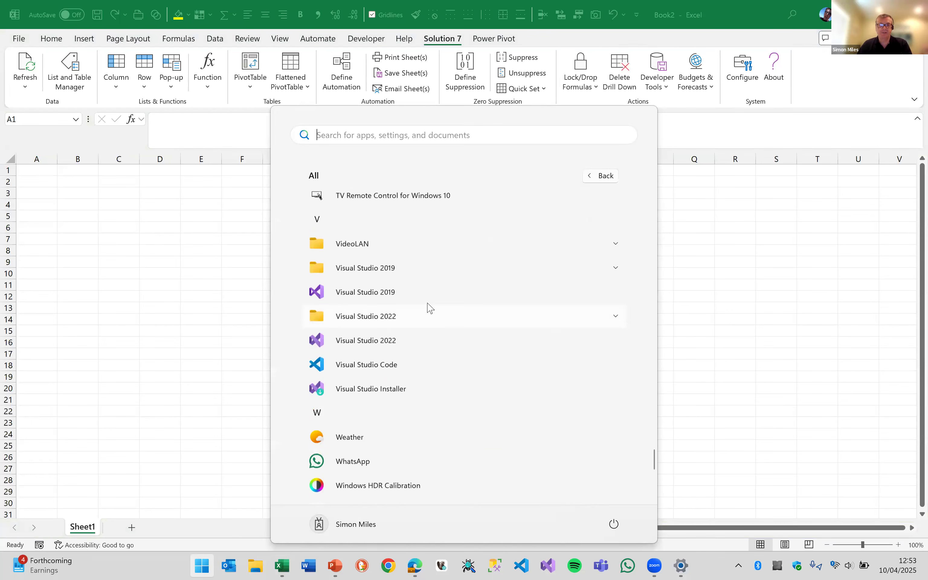
scroll(430, 308, "up", 3)
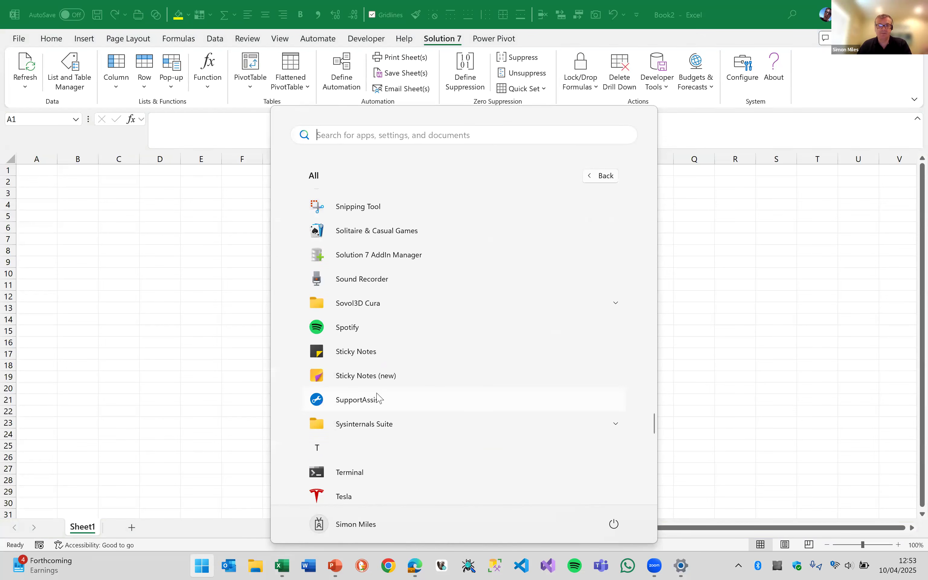
left_click(382, 261)
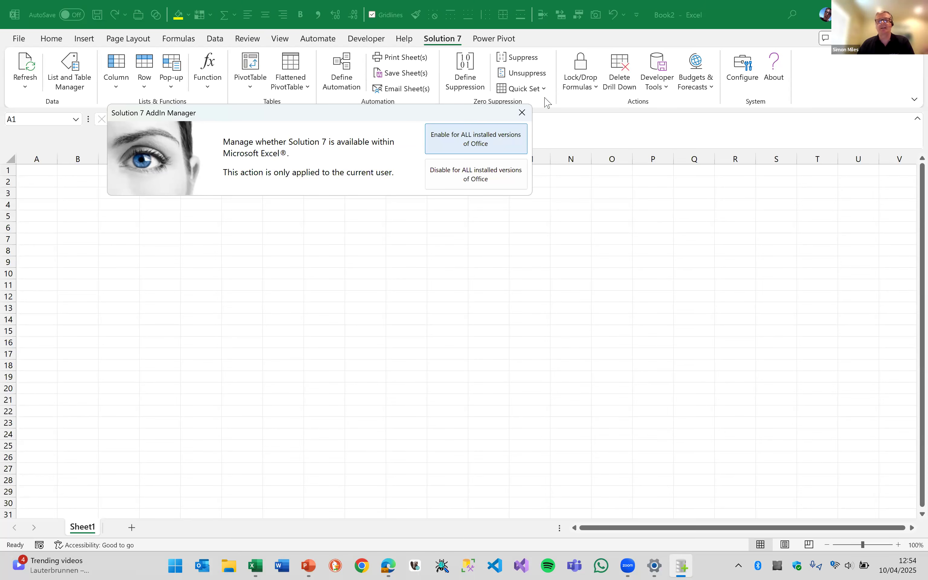
left_click(522, 113)
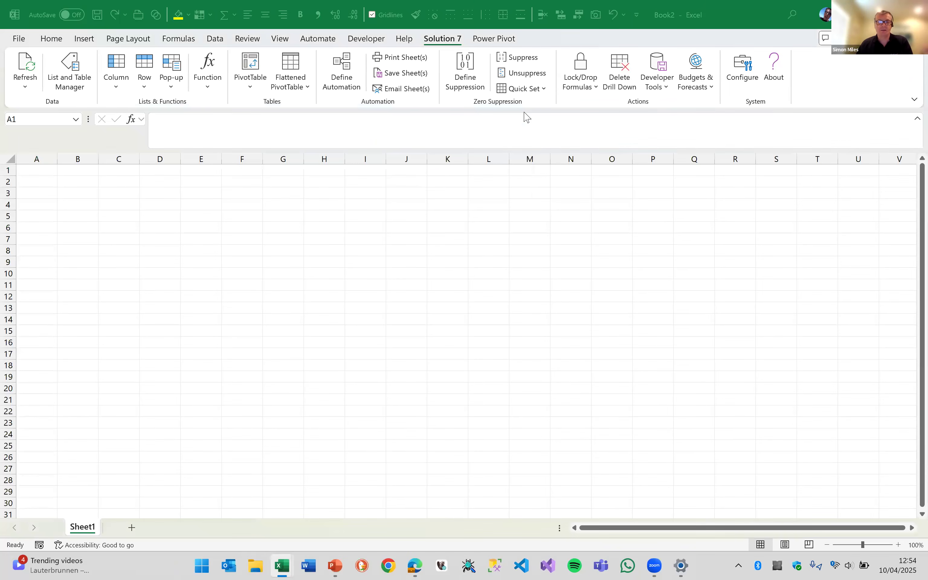
Switch to the running PowerPoint slide show and exit to the editing view
key("alt+Tab")
left_click(469, 236)
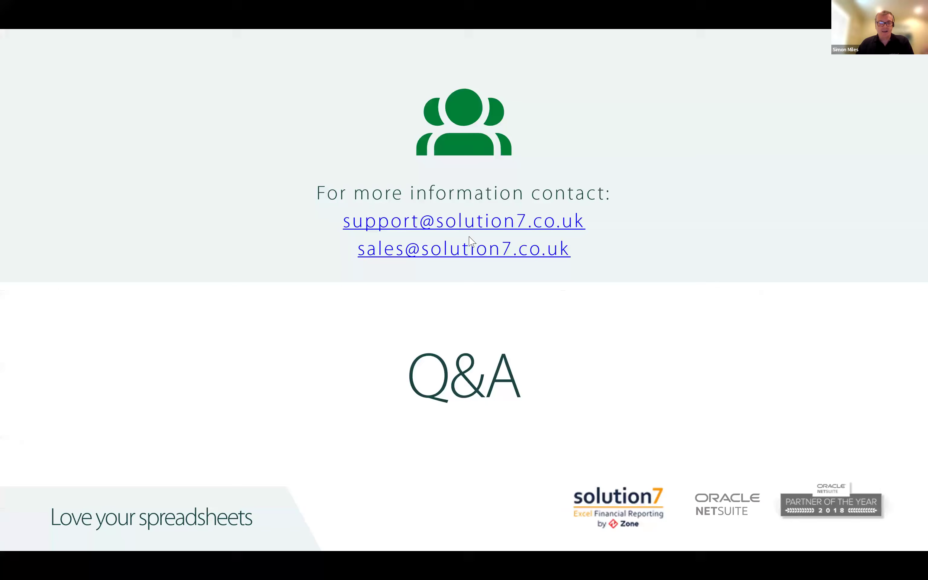
key("Escape")
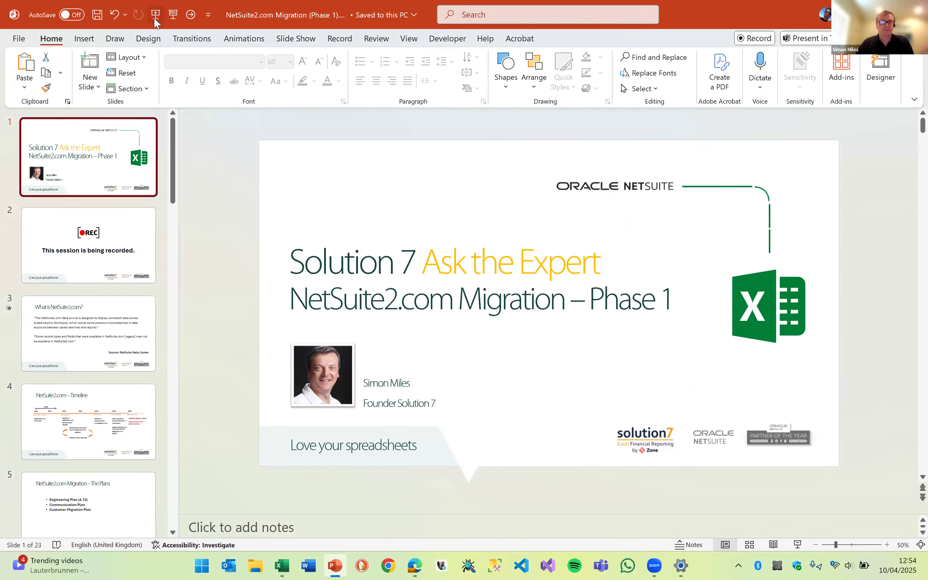
Present slide 21, Phase 1 – Q&A, full-screen, then switch back toward Excel
left_click_drag(175, 155, 196, 484)
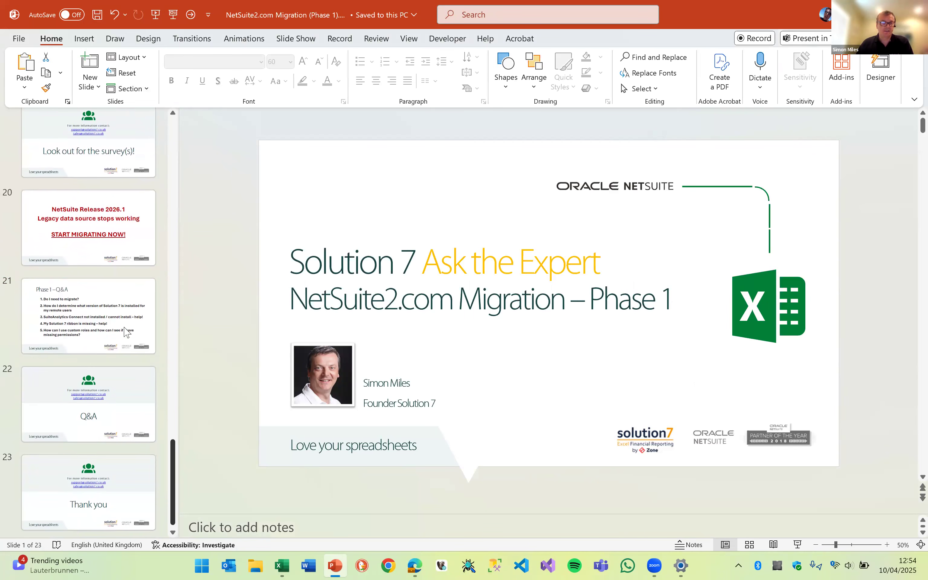
left_click(97, 308)
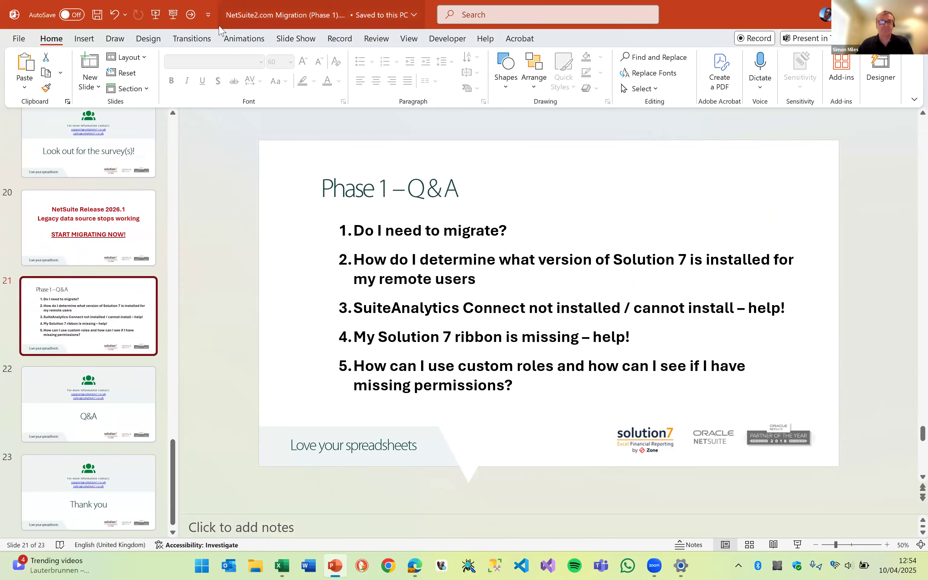
left_click(173, 15)
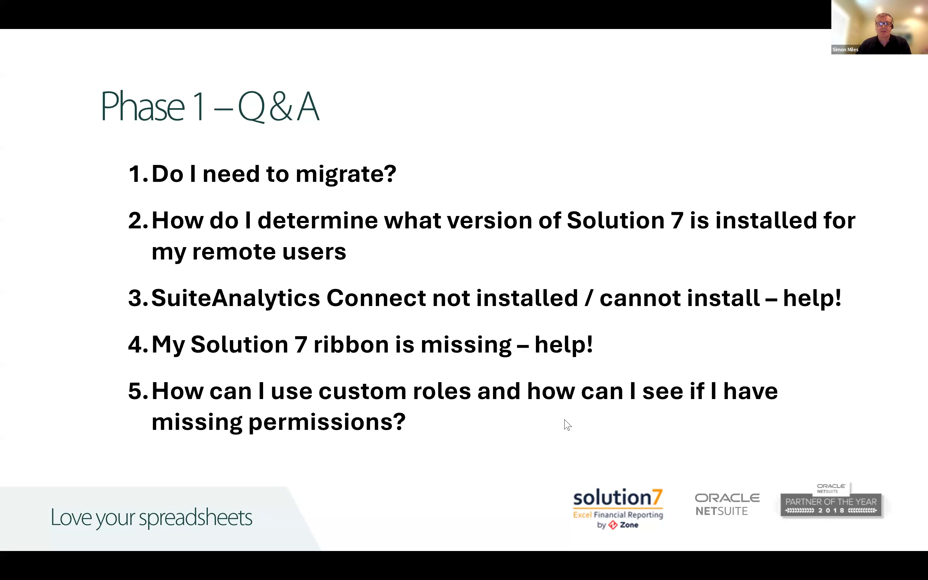
key("alt+Tab")
key("alt+Tab")
key("alt+Tab")
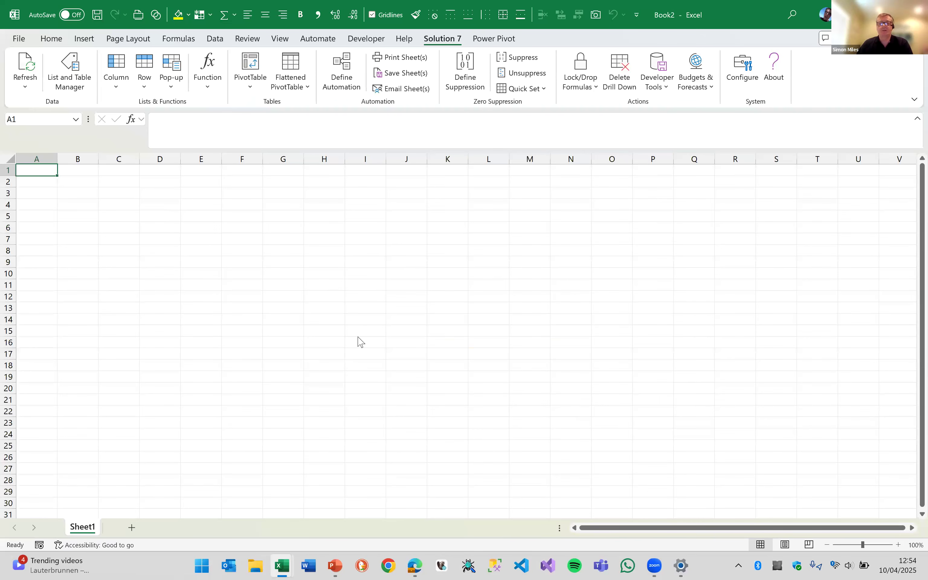
Return to the browser's Solution 7 Sessions List and expand the Setup > Users/Roles submenu
key("alt+Tab")
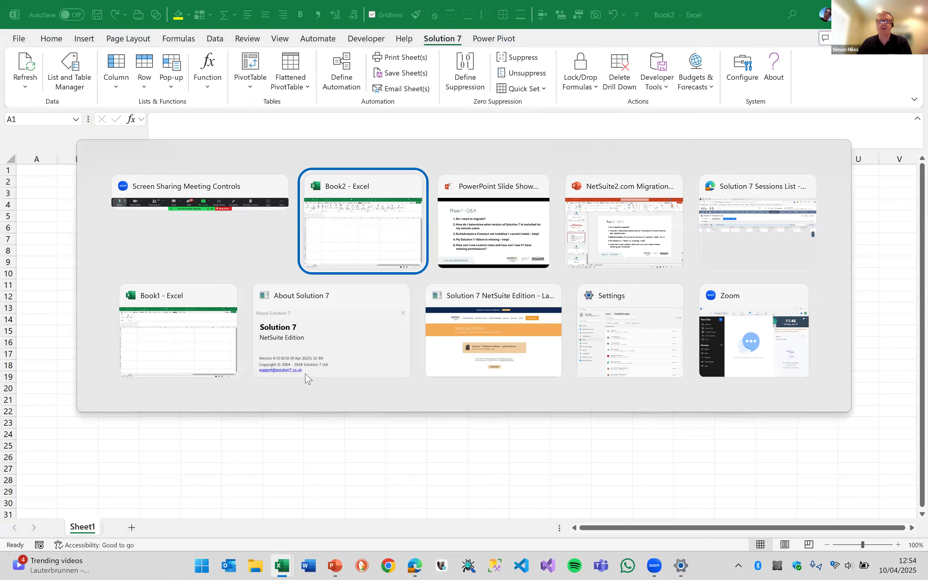
key("Tab")
key("Tab")
key("Tab")
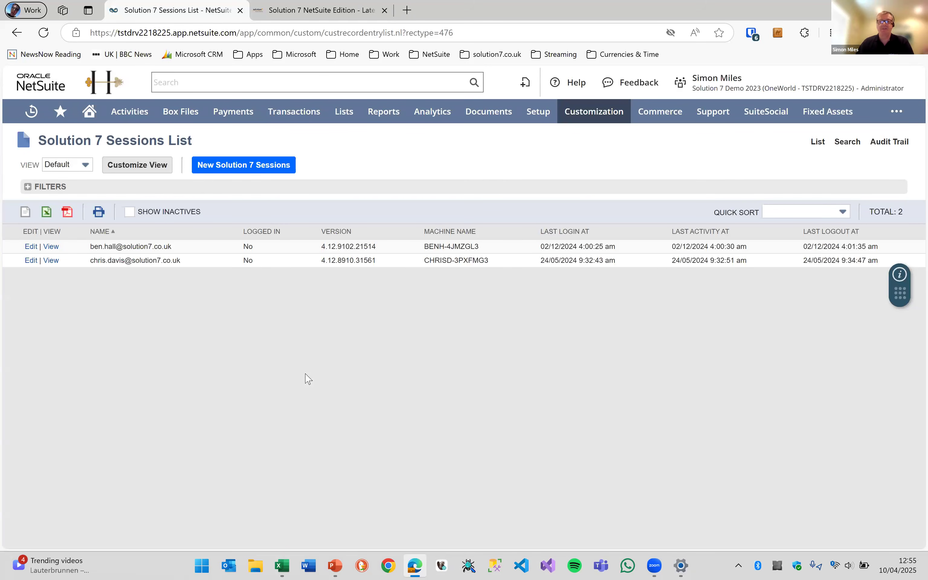
mouse_move(591, 114)
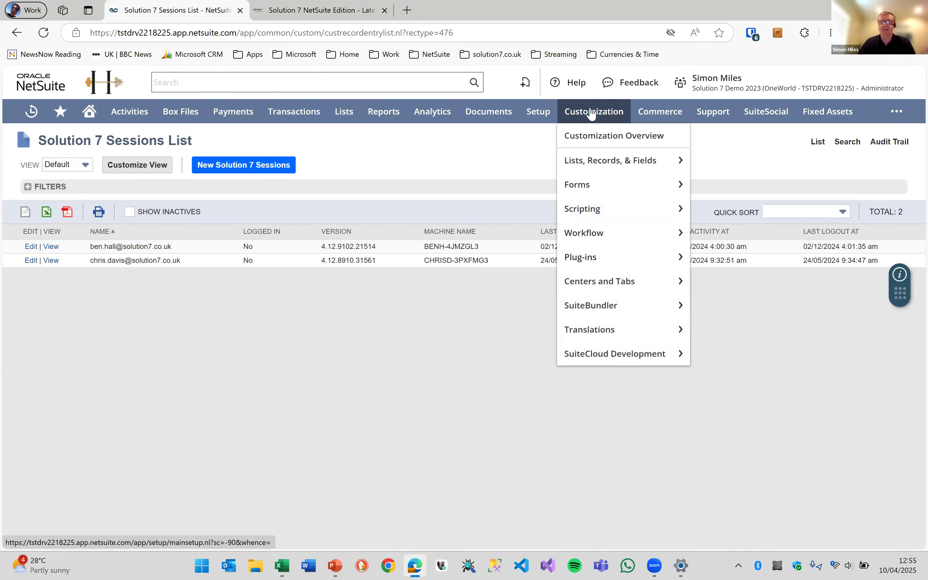
mouse_move(549, 114)
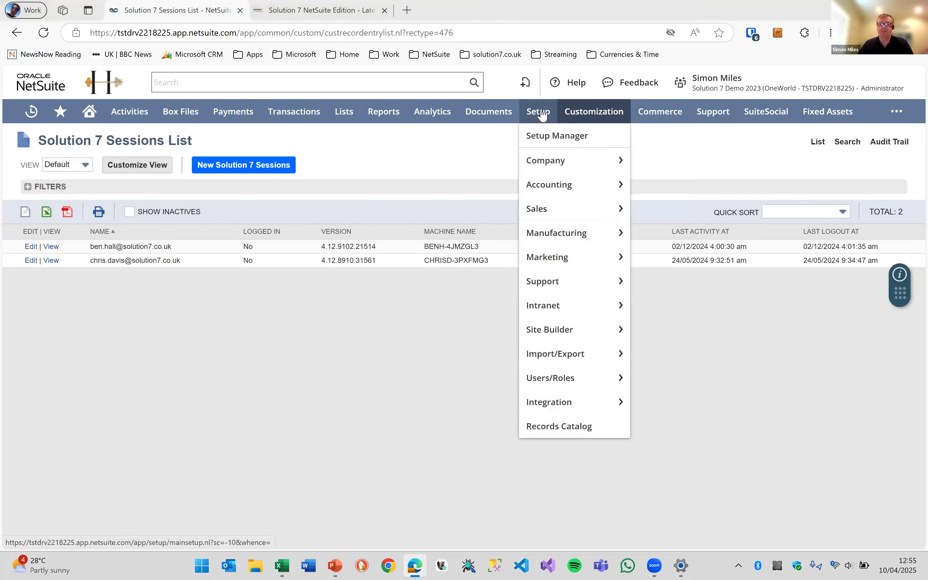
mouse_move(582, 385)
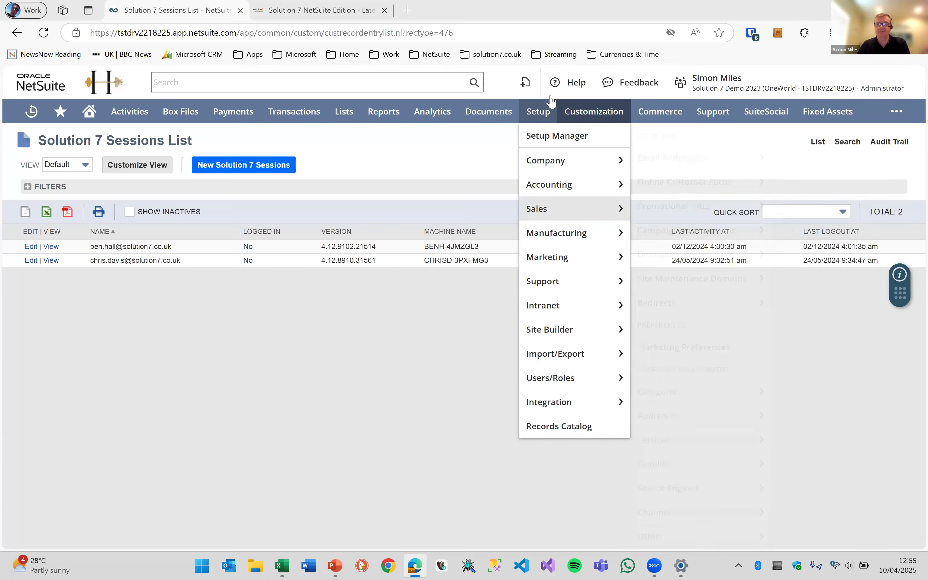
mouse_move(552, 384)
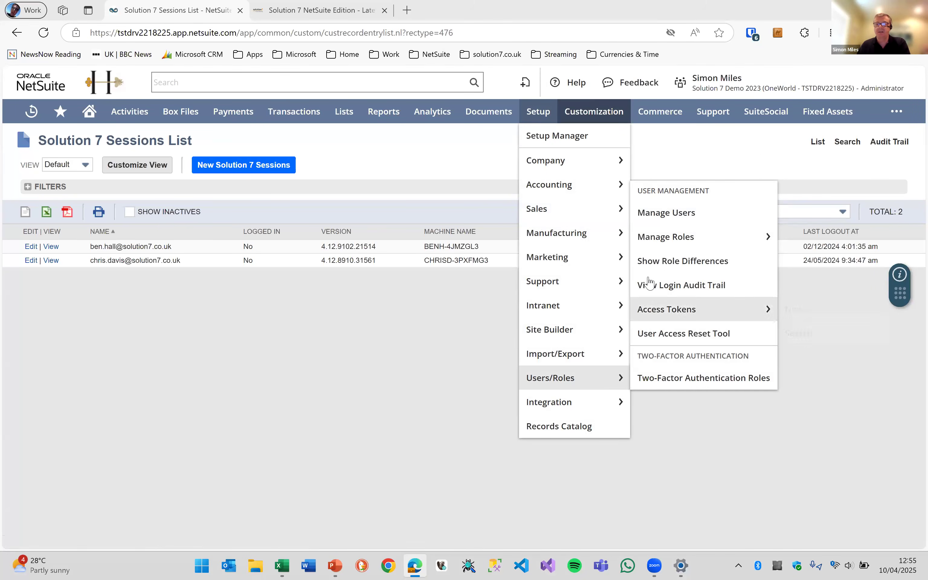
Show Role Differences with Solution 7 Reporting as base role, compared to Employee Center
left_click(683, 268)
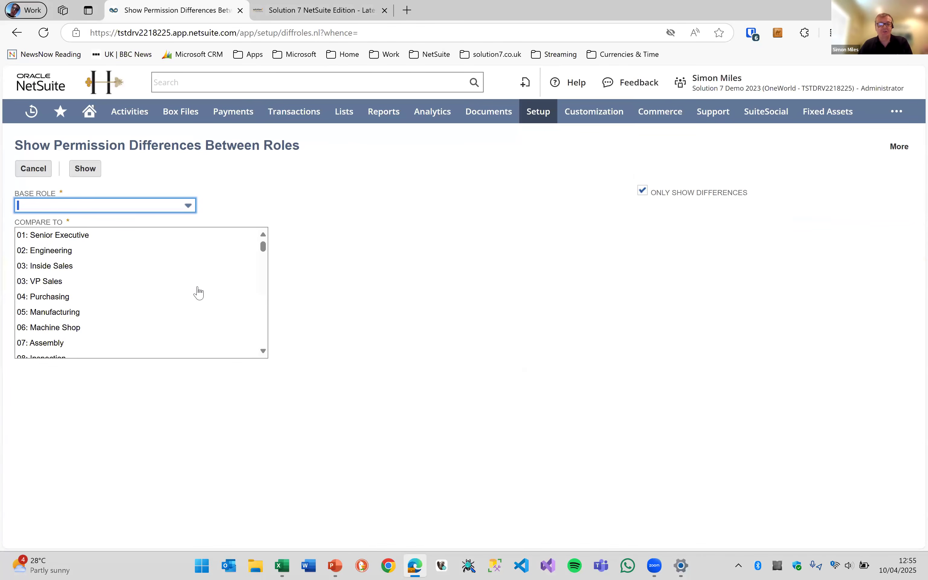
left_click(190, 206)
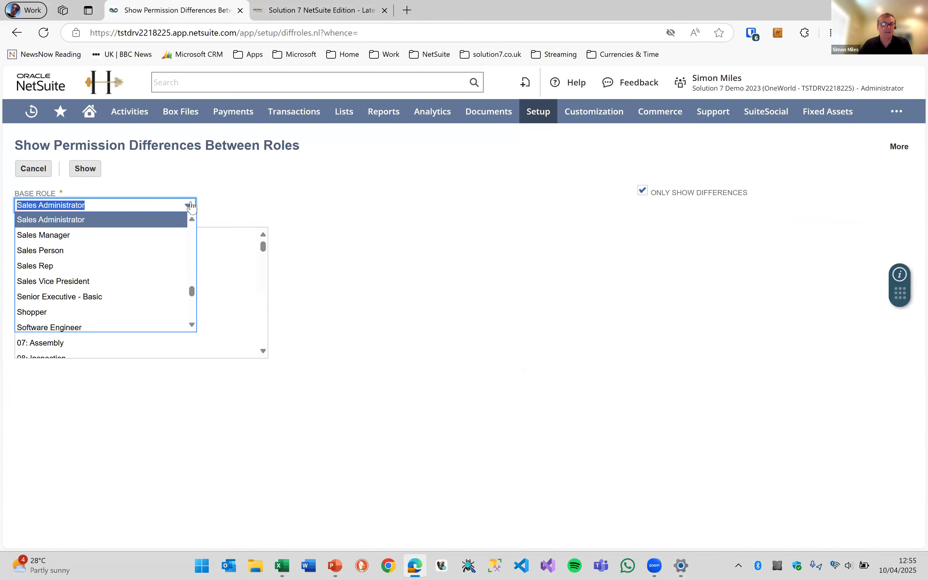
scroll(191, 325, "down", 3)
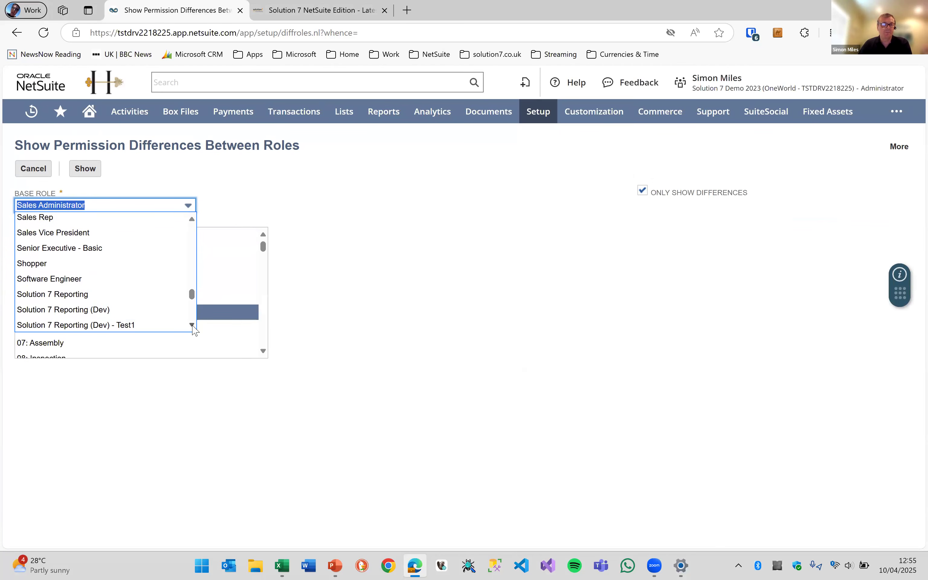
left_click(112, 273)
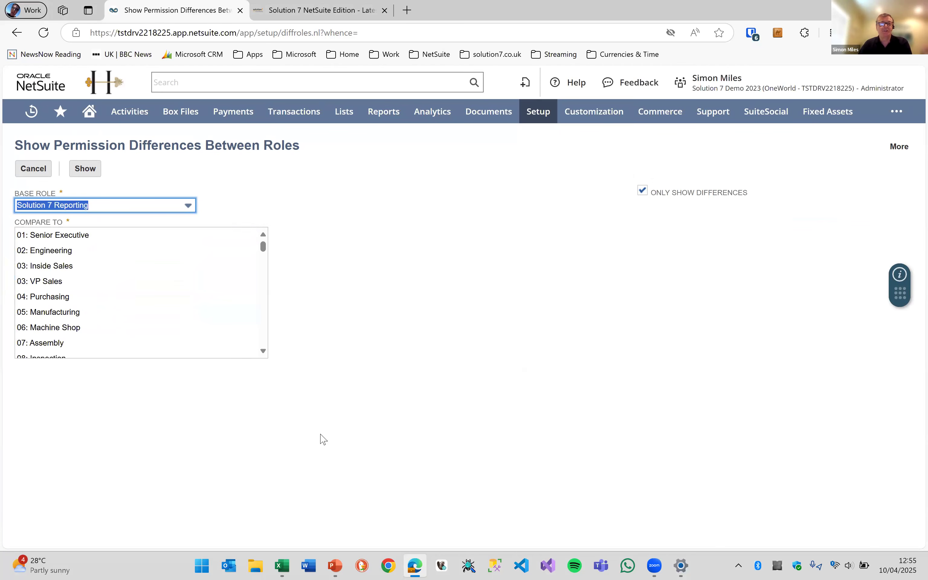
scroll(265, 329, "down", 15)
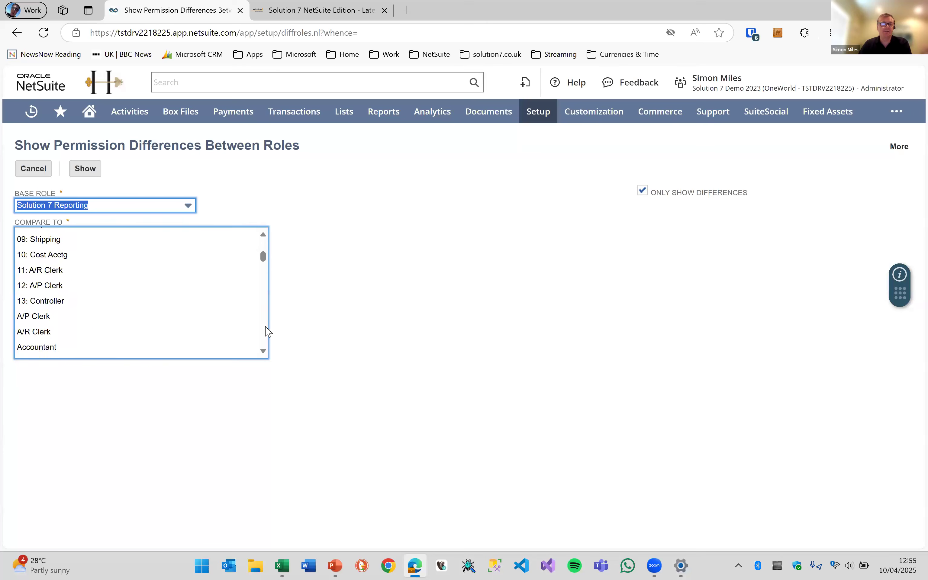
scroll(267, 331, "down", 2)
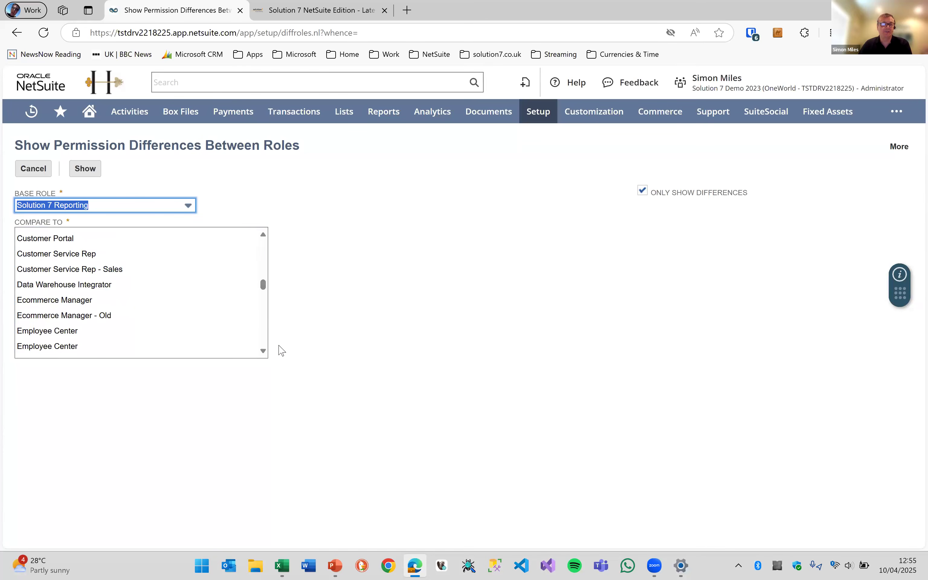
left_click(81, 332)
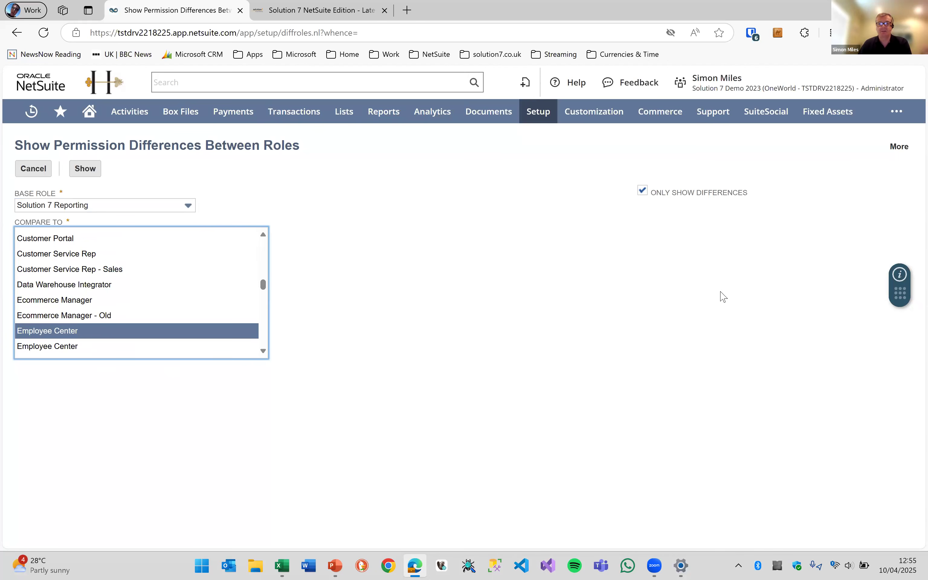
left_click(94, 174)
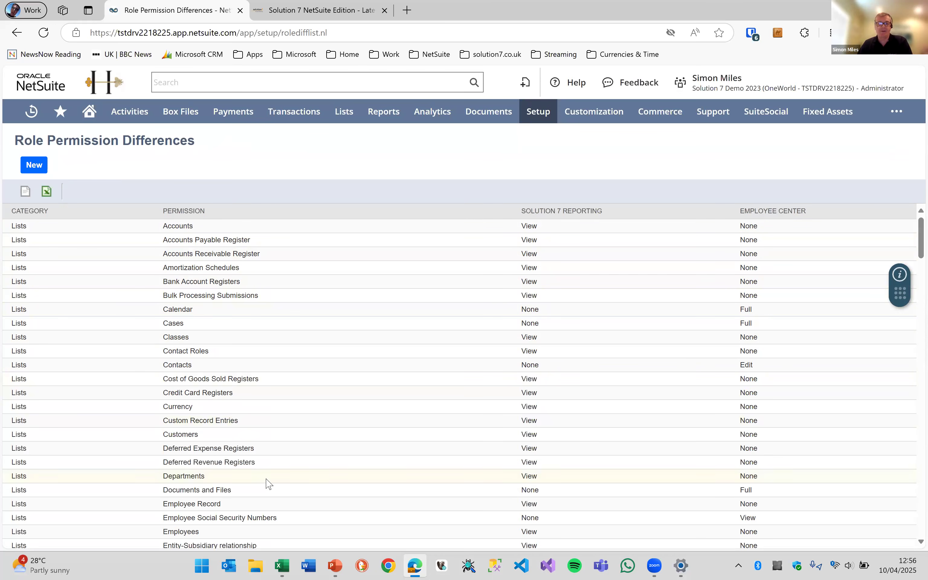
Sort the differences table by the Employee Center column and scroll through the results
left_click(766, 212)
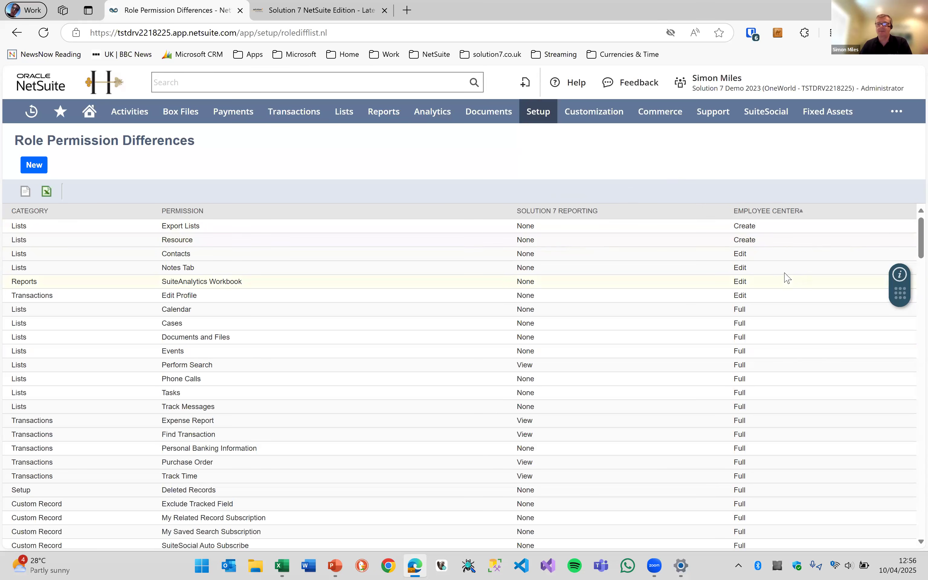
scroll(910, 248, "down", 10)
left_click_drag(909, 294, 909, 267)
scroll(910, 271, "up", 6)
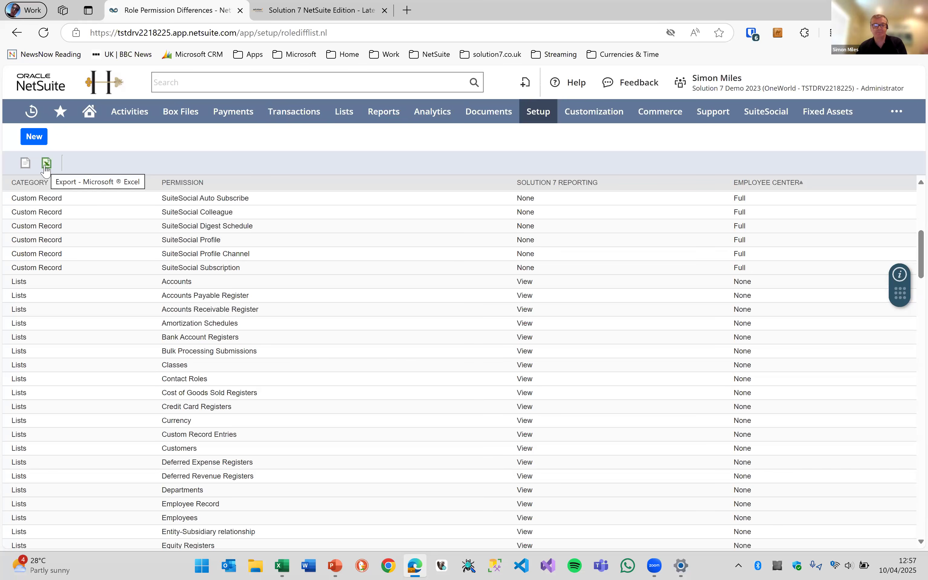
Return to the PowerPoint slide show and advance to the contact details Q&A slide
key("alt+Tab")
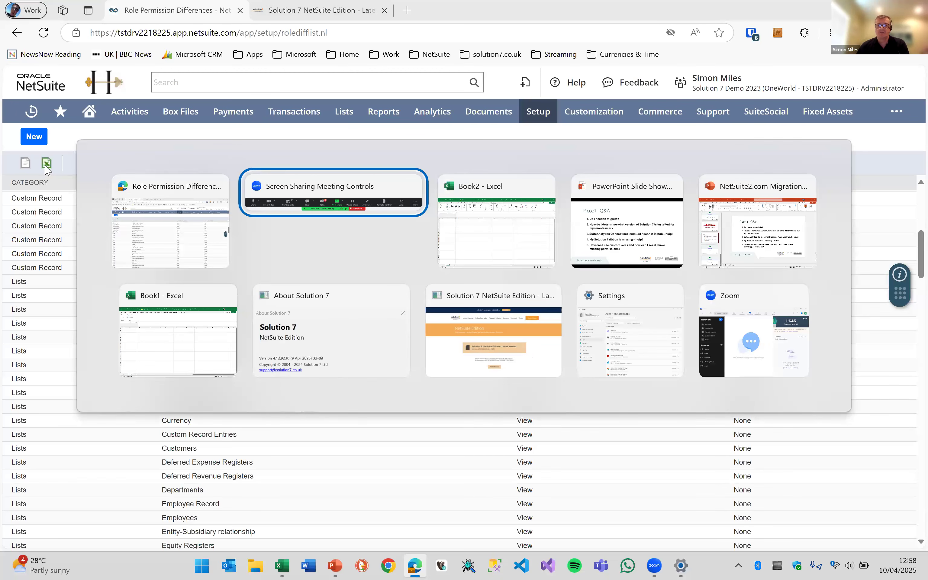
key("alt+Tab")
key("alt+Tab")
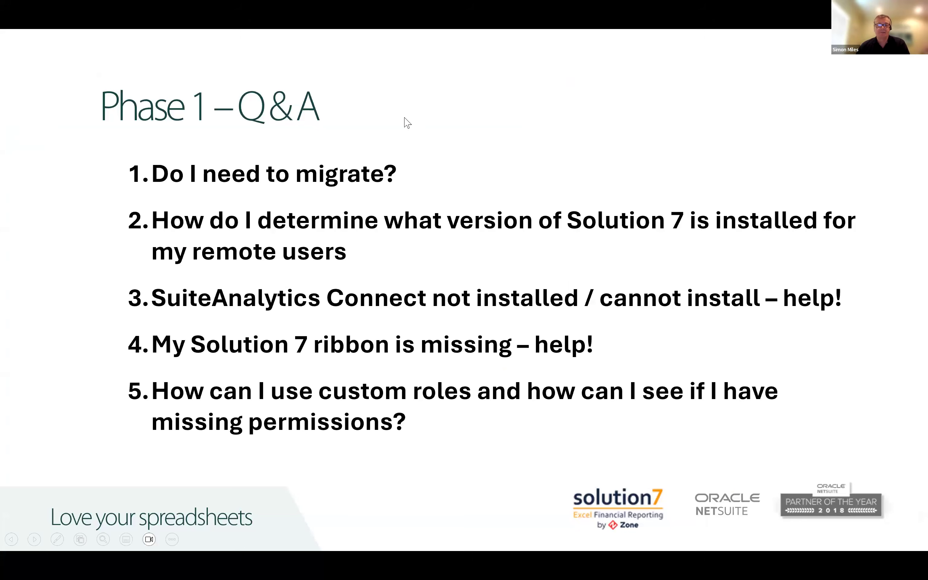
left_click(480, 305)
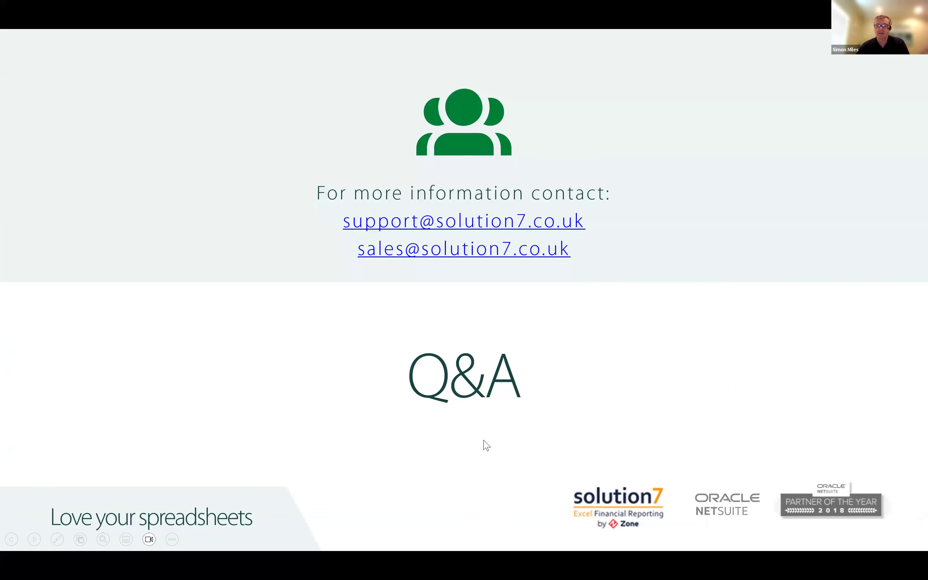